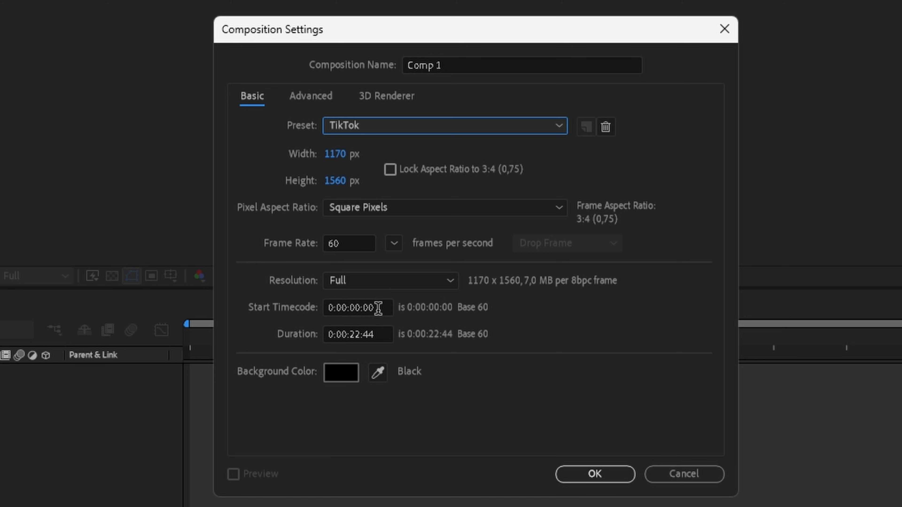
# Set the new composition's duration to 0:00:20:00 with Full resolution and create it.
pyautogui.click(401, 287)
pyautogui.click(399, 293)
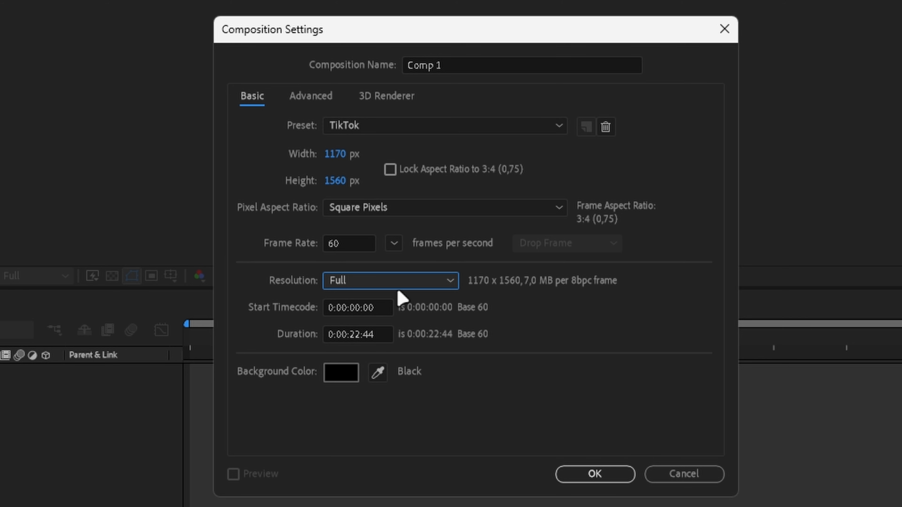
pyautogui.click(400, 283)
pyautogui.click(367, 281)
pyautogui.moveTo(382, 332); pyautogui.dragTo(354, 347)
pyautogui.write('0')
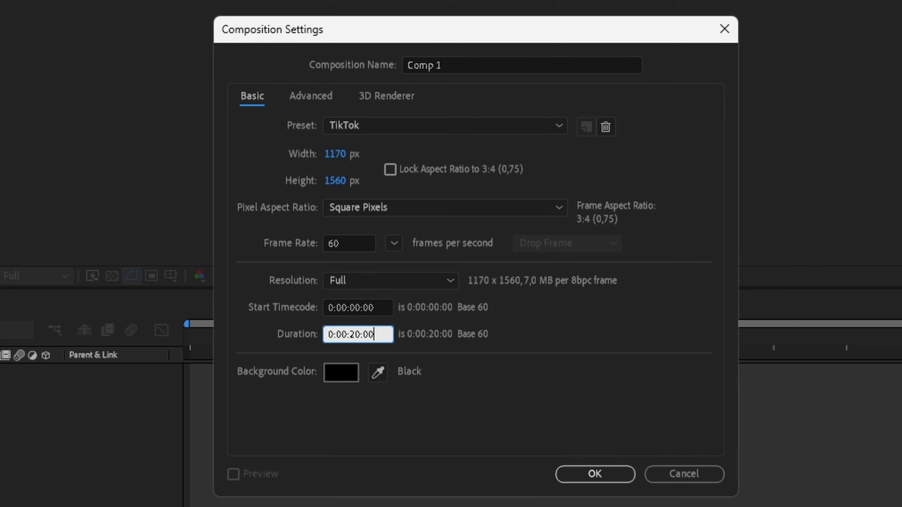
pyautogui.click(580, 373)
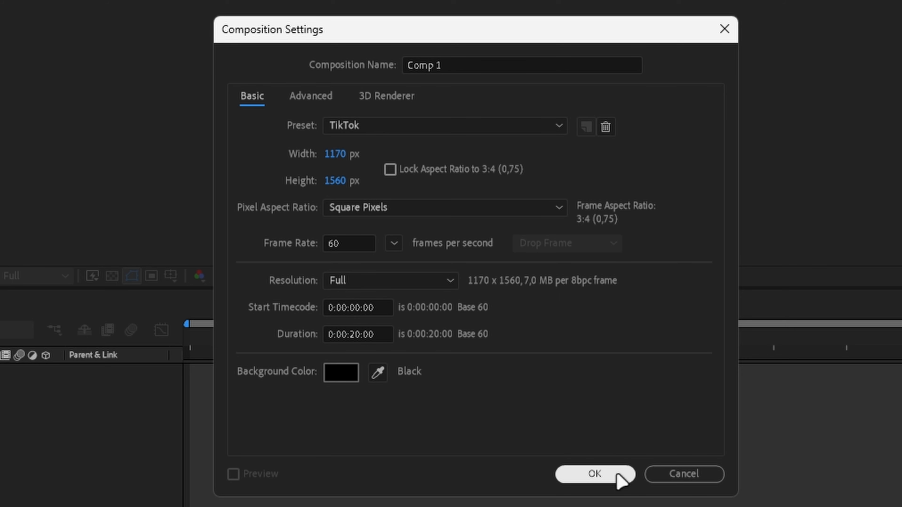
pyautogui.click(623, 471)
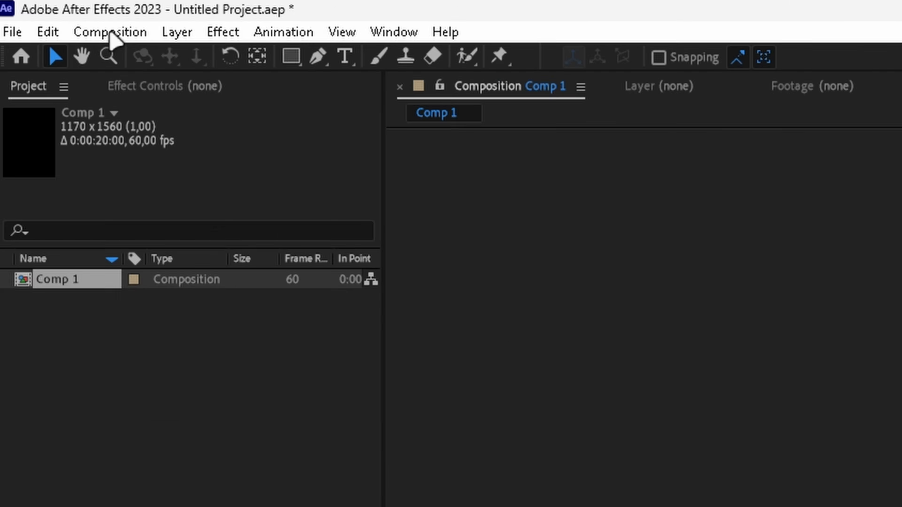
# Reopen Comp 1's composition settings to review the duration field, and close them without changes.
pyautogui.click(50, 15)
pyautogui.click(405, 175)
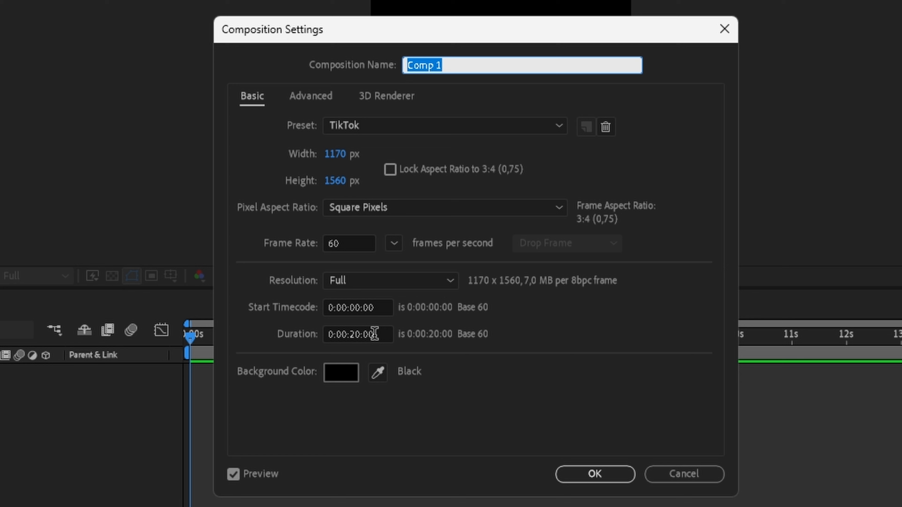
pyautogui.doubleClick(374, 334)
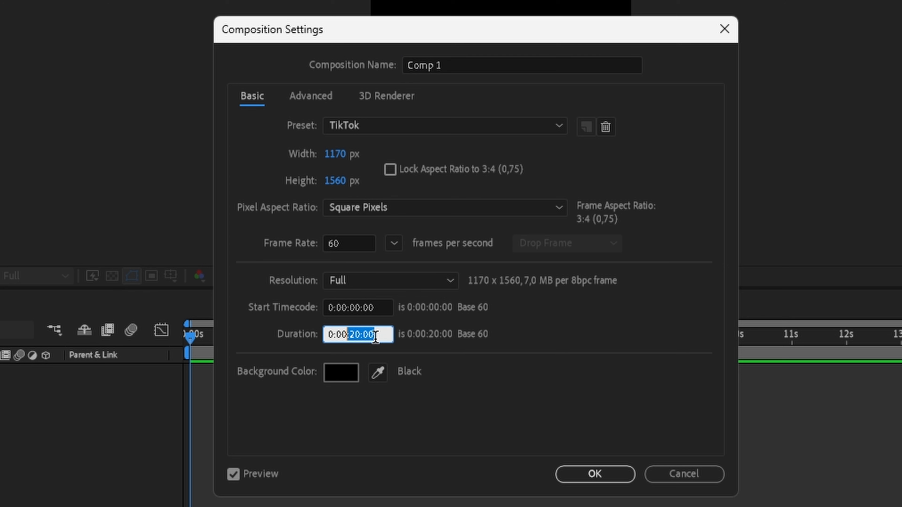
pyautogui.click(384, 334)
pyautogui.click(439, 448)
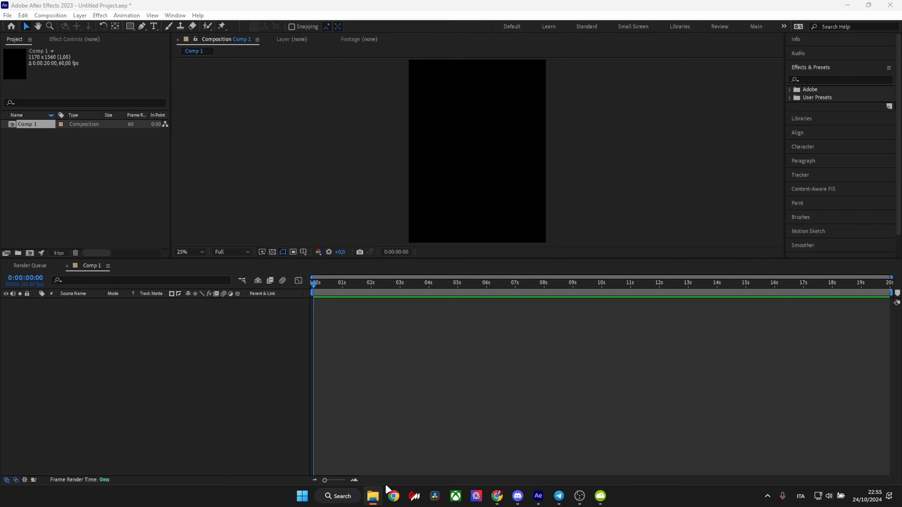
# Import Song.mp3 and SCP.mp4 from the Tut folder on the desktop into the project.
pyautogui.click(373, 496)
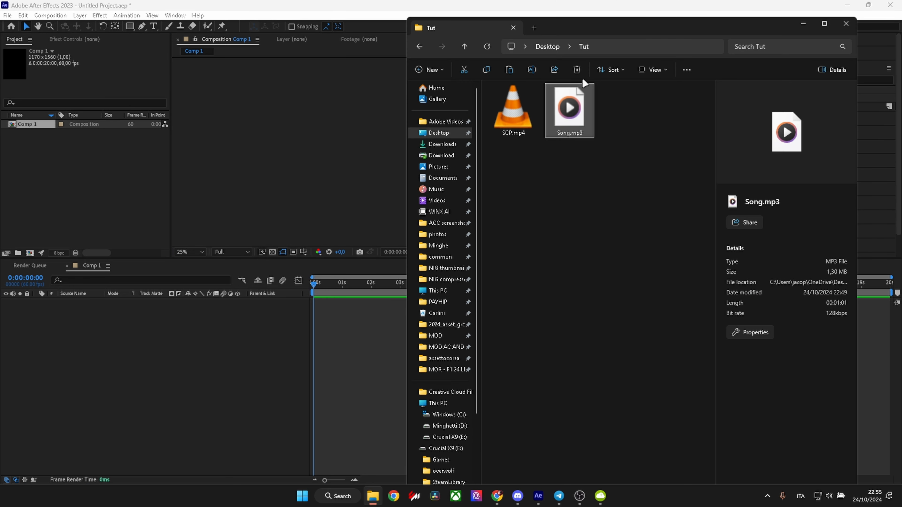
pyautogui.moveTo(604, 217); pyautogui.dragTo(65, 194)
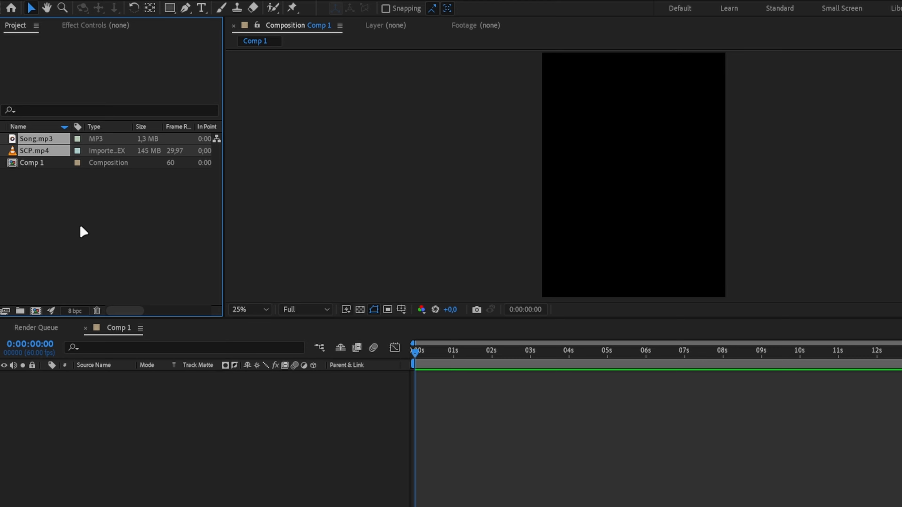
pyautogui.click(79, 224)
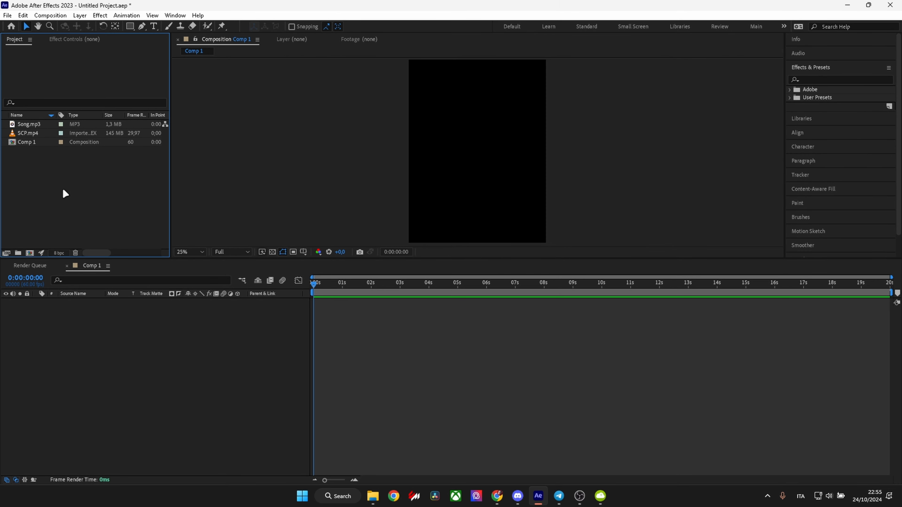
pyautogui.hotkey('ctrl', 'i')
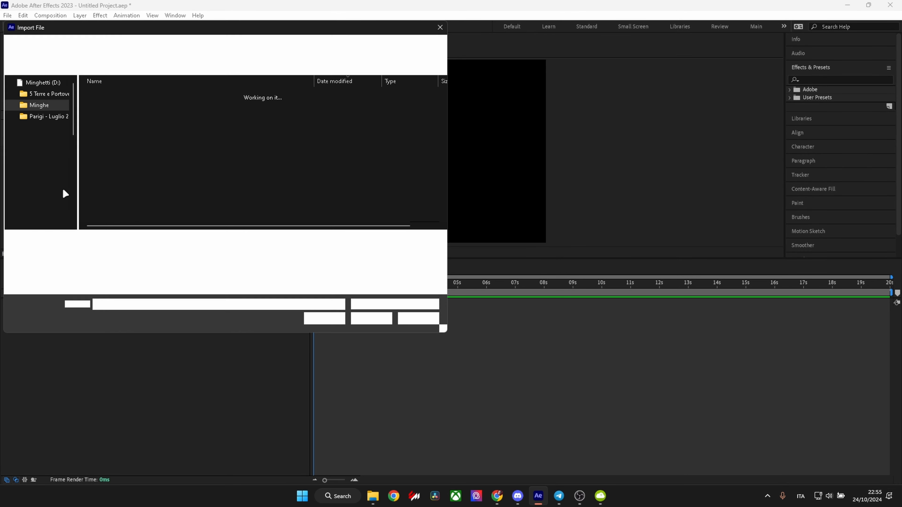
pyautogui.click(430, 321)
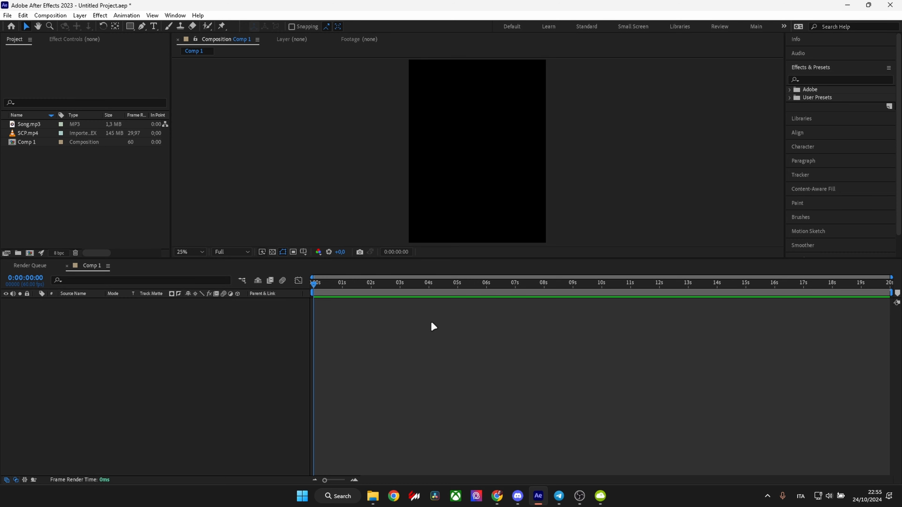
pyautogui.rightClick(86, 206)
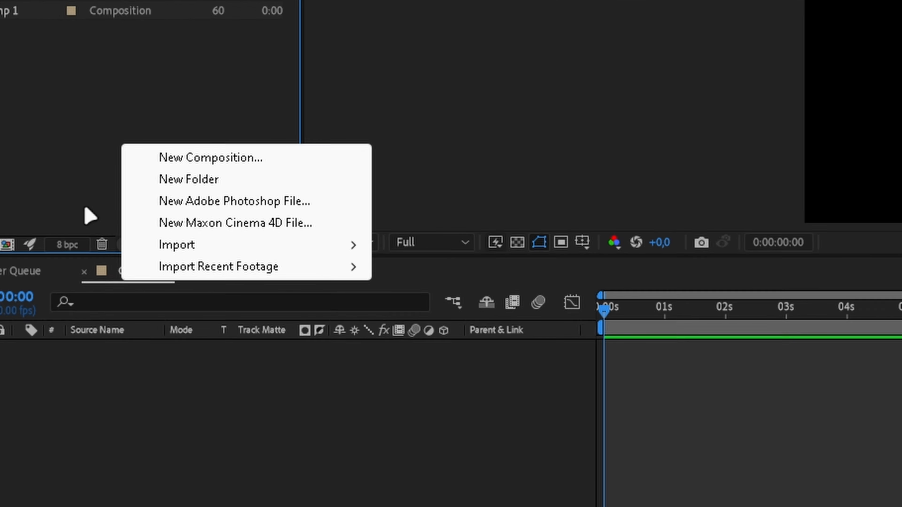
pyautogui.moveTo(114, 254)
pyautogui.click(568, 245)
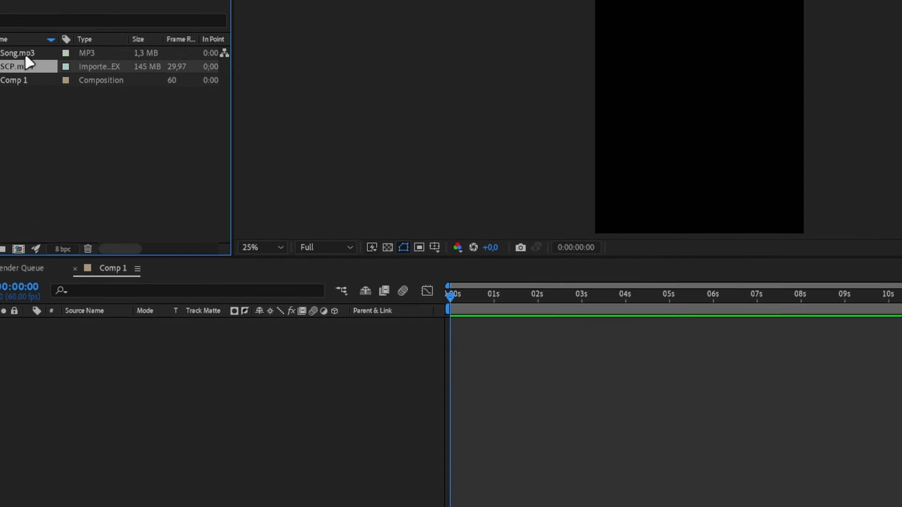
# Add Song.mp3 to the Comp 1 timeline as its first layer.
pyautogui.click(26, 56)
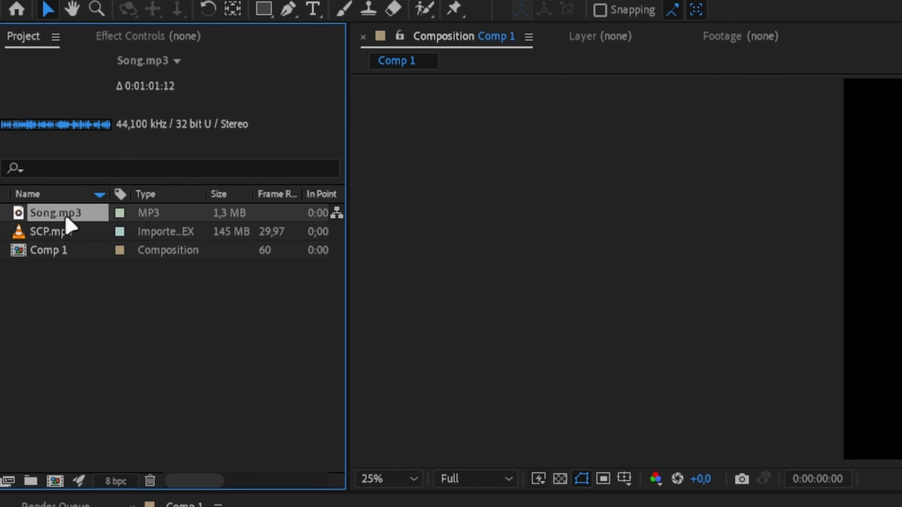
pyautogui.moveTo(25, 57); pyautogui.dragTo(88, 196)
pyautogui.moveTo(151, 408); pyautogui.dragTo(175, 506)
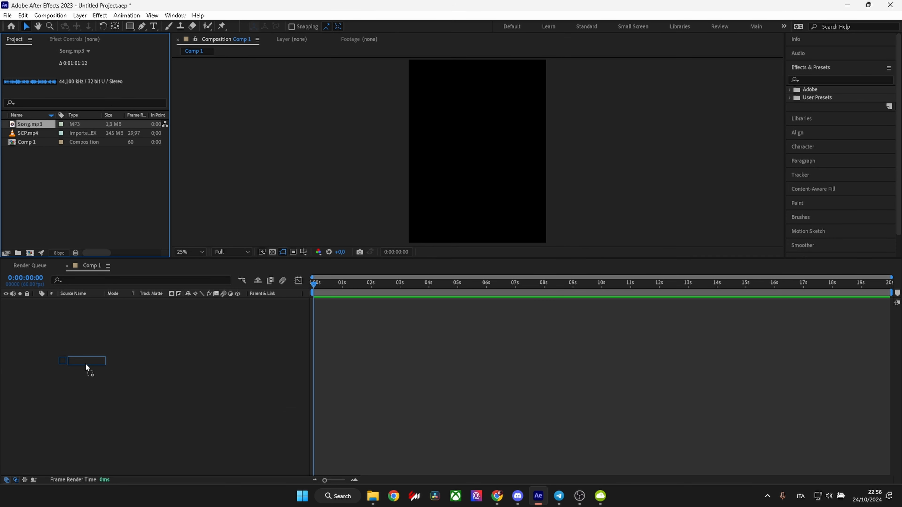
pyautogui.moveTo(87, 368); pyautogui.dragTo(87, 367)
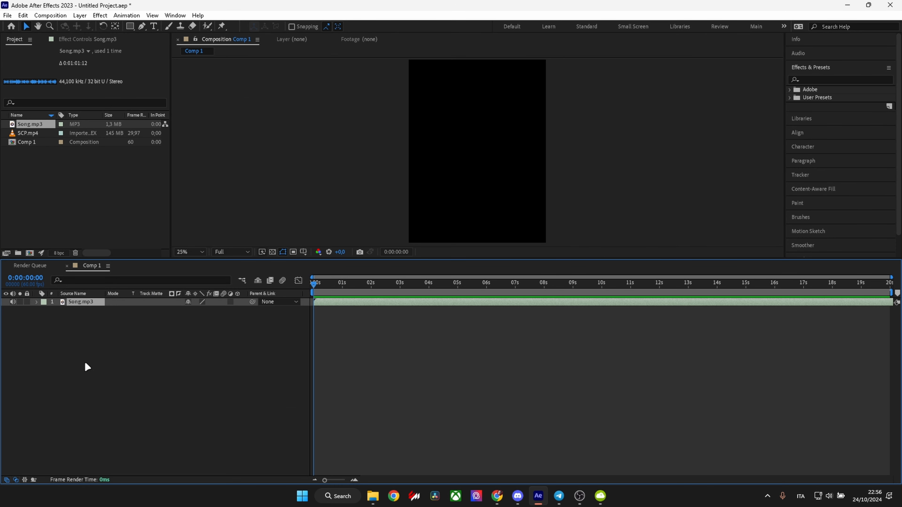
# Open the Song.mp3 layer in the layer viewer and set its in point at 0:00:07:36.
pyautogui.click(337, 308)
pyautogui.moveTo(329, 289); pyautogui.dragTo(280, 355)
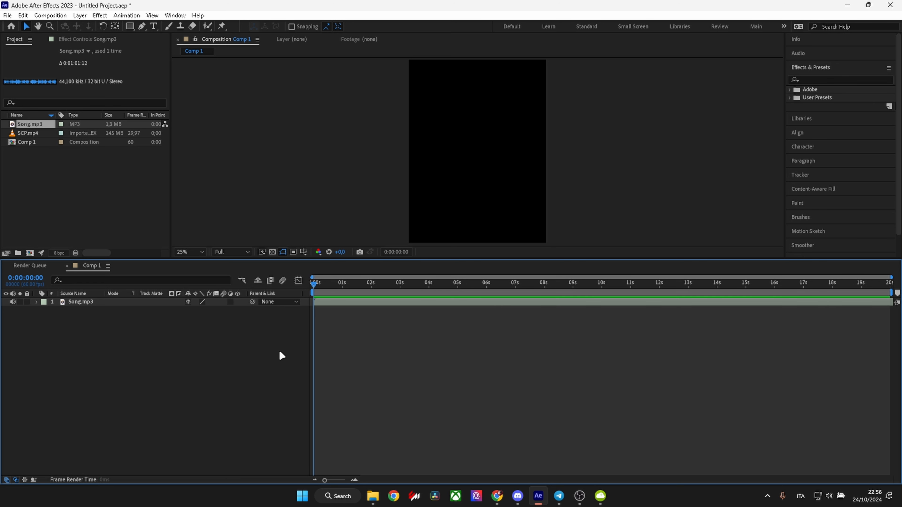
pyautogui.doubleClick(321, 301)
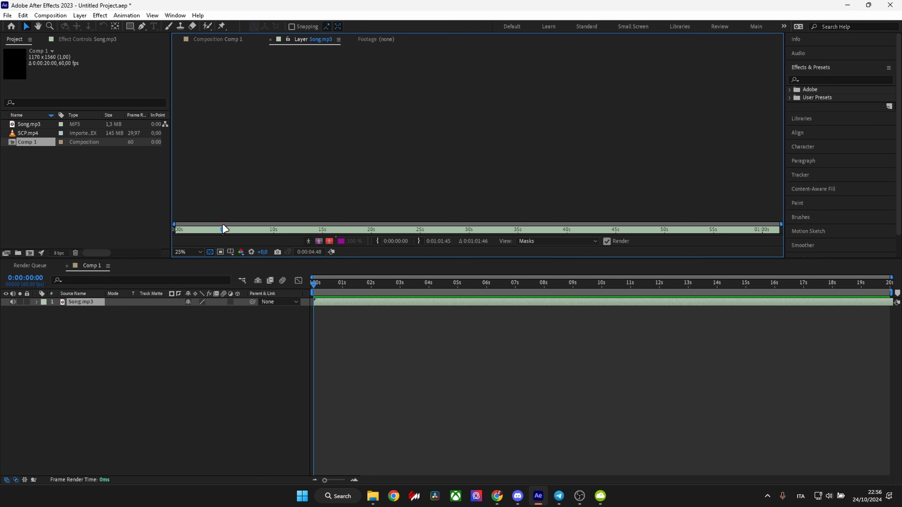
pyautogui.moveTo(222, 227); pyautogui.dragTo(252, 228)
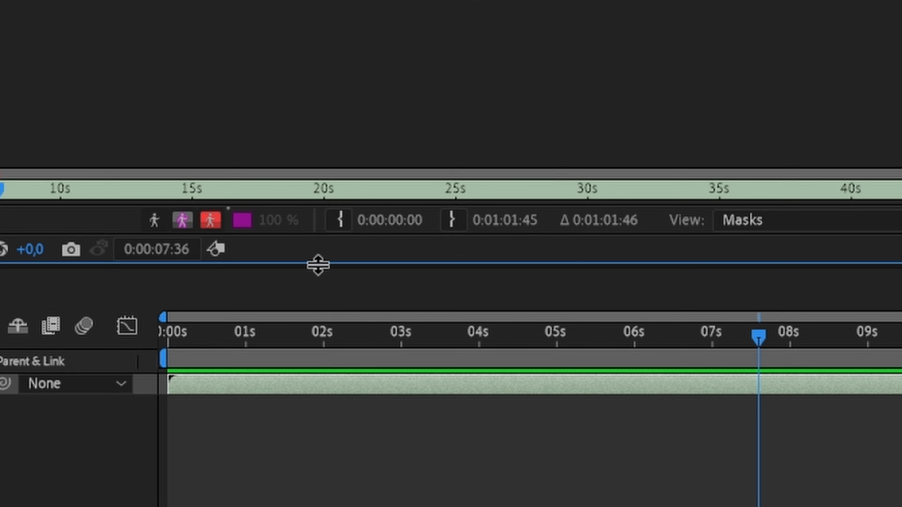
pyautogui.click(338, 220)
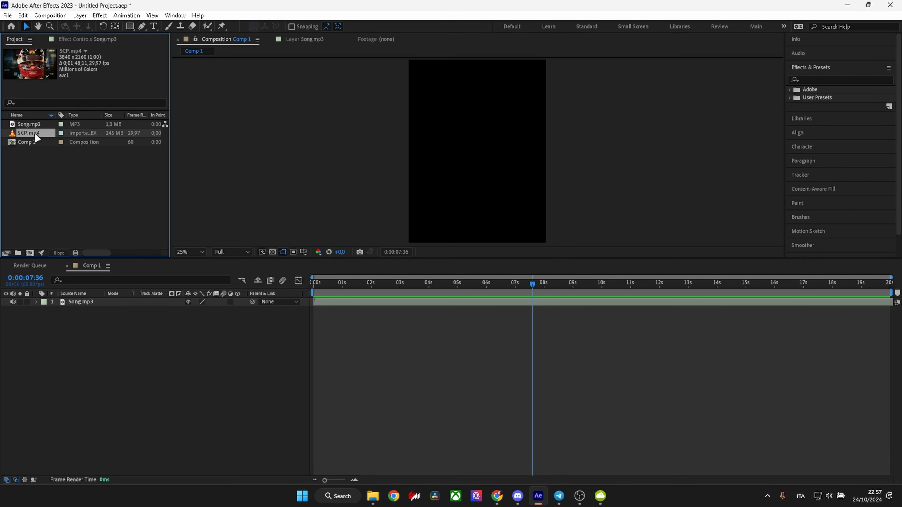
# Add SCP.mp4 to the timeline above Song.mp3 and fit it to the composition height.
pyautogui.moveTo(165, 293); pyautogui.dragTo(167, 297)
pyautogui.moveTo(419, 287)
pyautogui.mouseDown()
pyautogui.moveTo(412, 292)
pyautogui.moveTo(429, 293)
pyautogui.mouseUp()
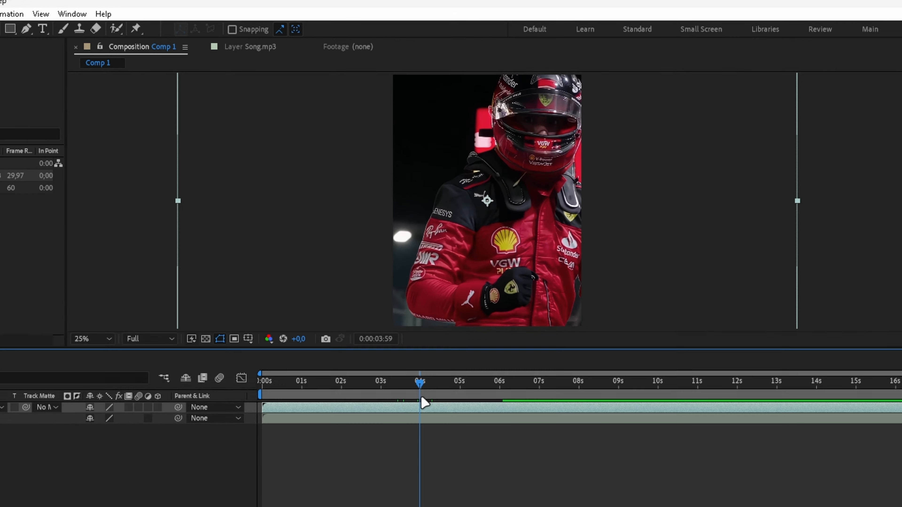
pyautogui.rightClick(448, 301)
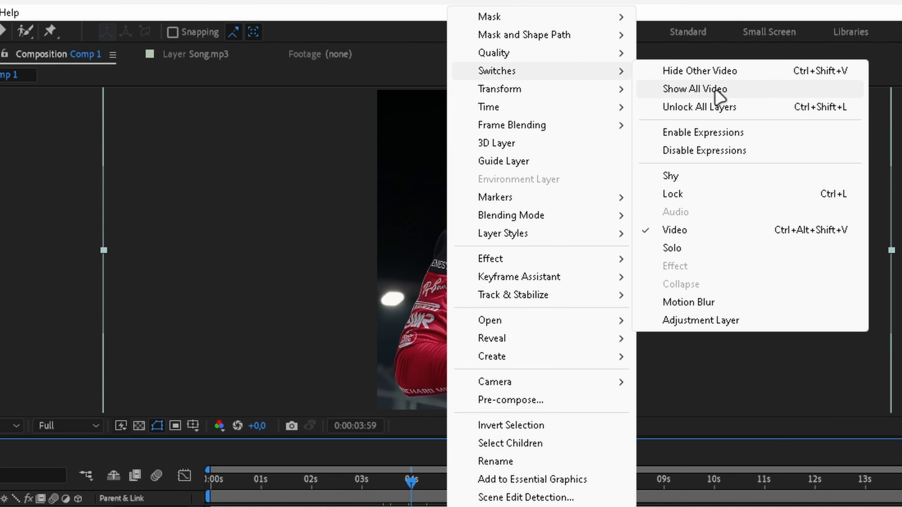
pyautogui.moveTo(568, 89)
pyautogui.click(731, 345)
pyautogui.hotkey('ctrl', 'shift', 'a')
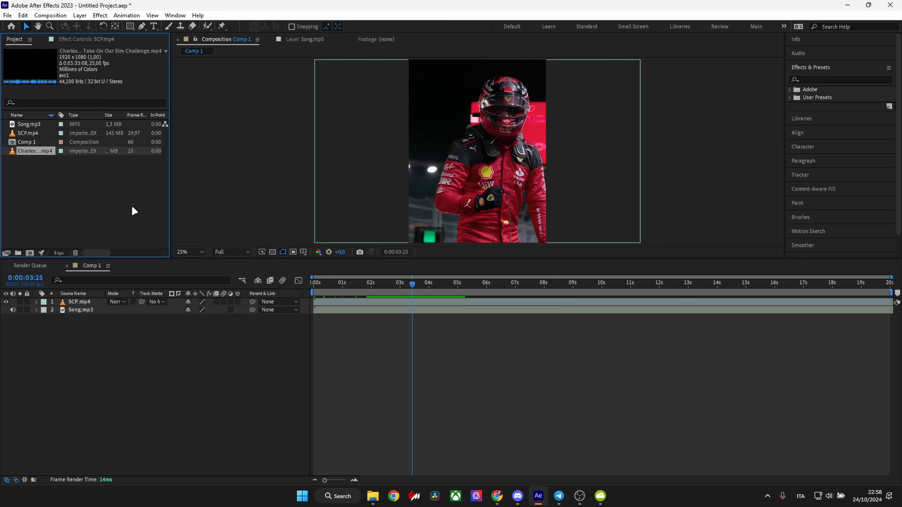
# Add the Sim Challenge video clip to the timeline as the top layer above SCP.mp4.
pyautogui.click(25, 170)
pyautogui.click(34, 152)
pyautogui.moveTo(34, 153); pyautogui.dragTo(308, 303)
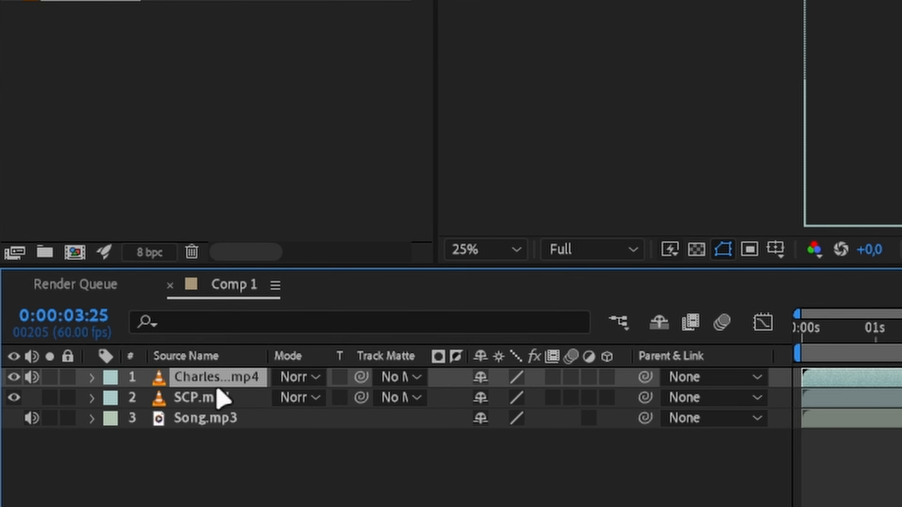
pyautogui.click(220, 398)
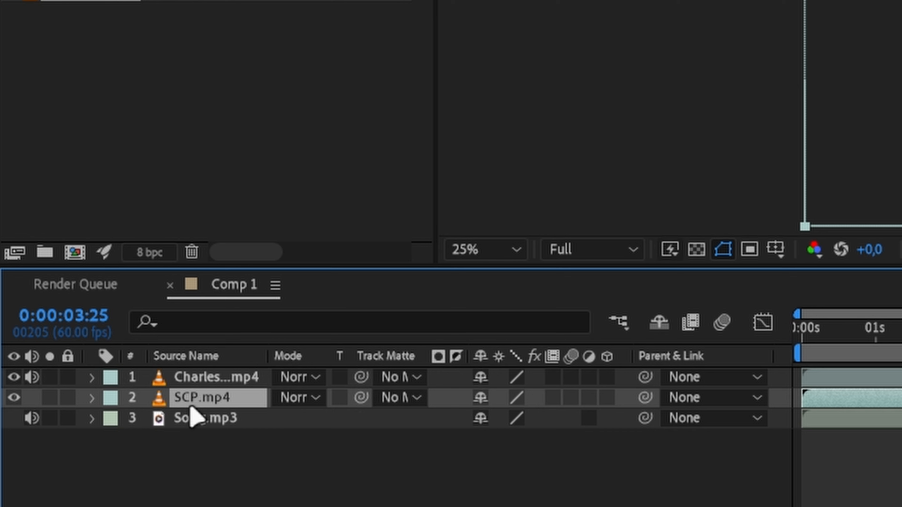
pyautogui.click(28, 396)
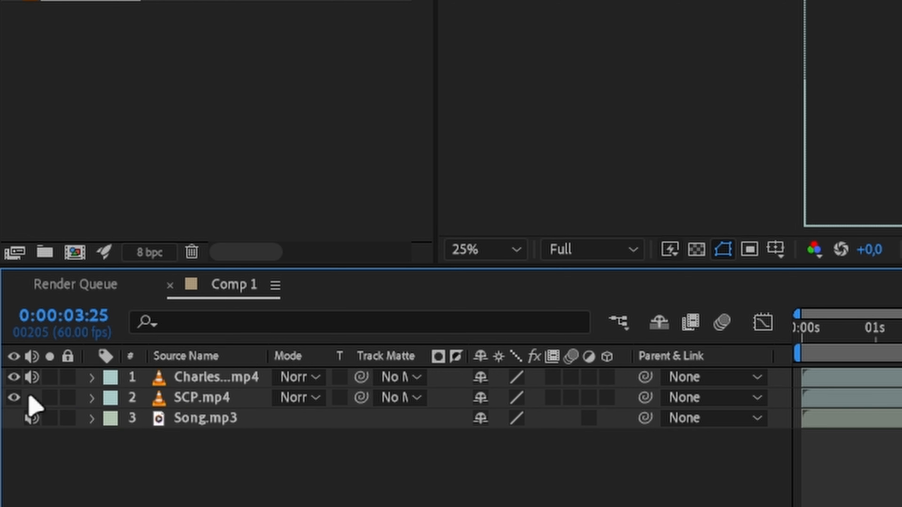
pyautogui.click(33, 382)
pyautogui.click(32, 382)
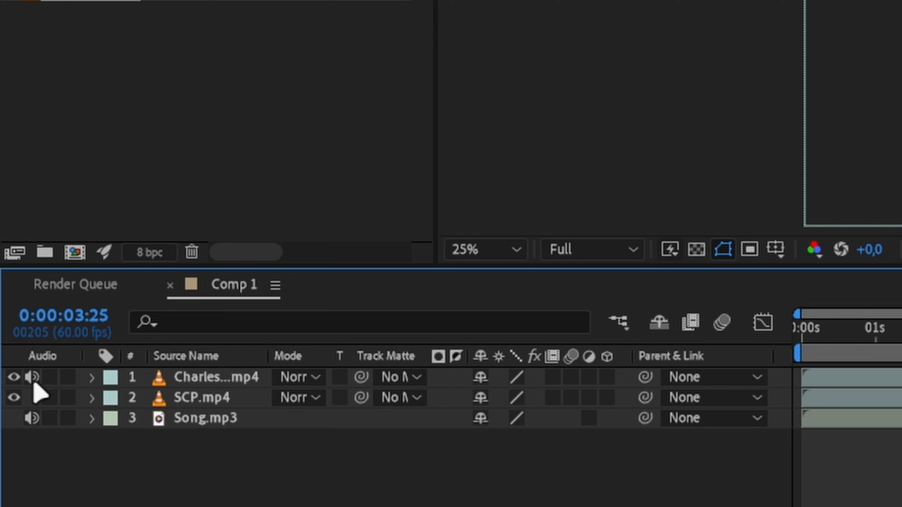
# Scale the Sim Challenge clip's layer to fit the composition height.
pyautogui.click(222, 375)
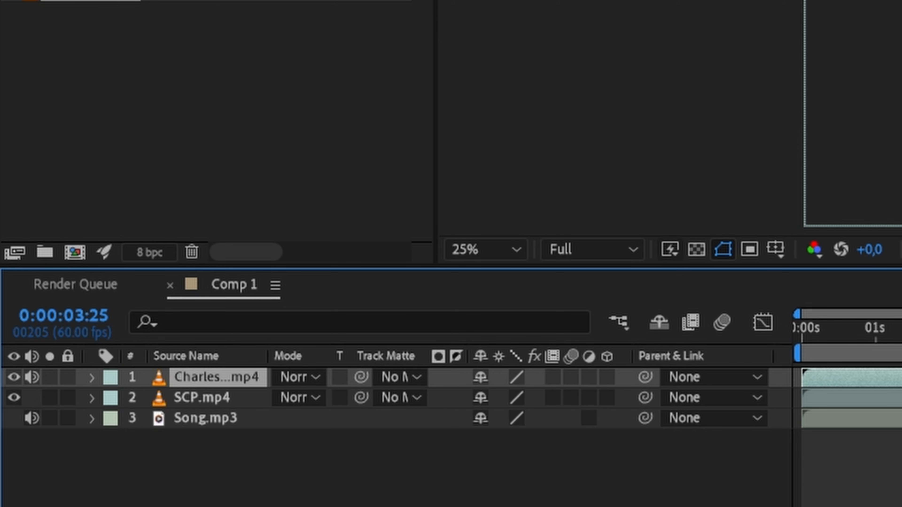
pyautogui.rightClick(461, 302)
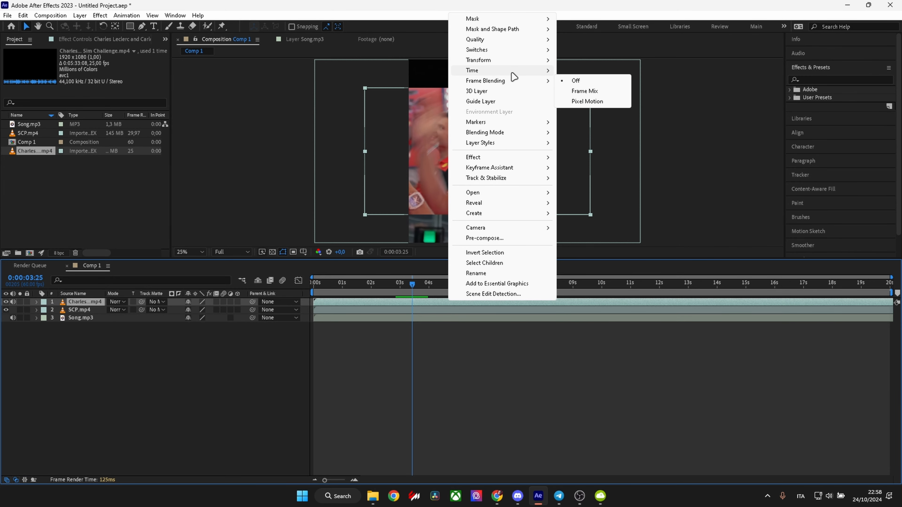
pyautogui.moveTo(533, 54)
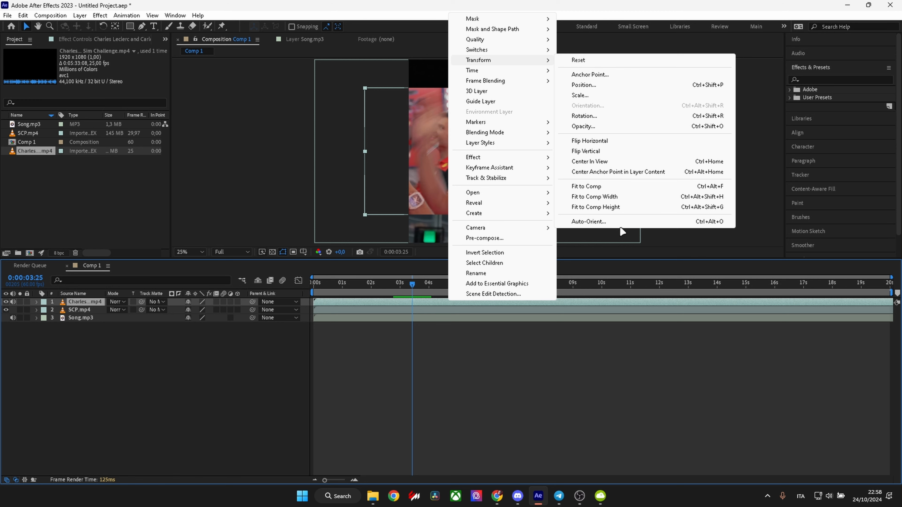
pyautogui.click(597, 207)
# Set the Sim Challenge layer's in point at 0:01:55:17 in its layer viewer, and return to the Comp 1 view.
pyautogui.moveTo(412, 284); pyautogui.dragTo(299, 312)
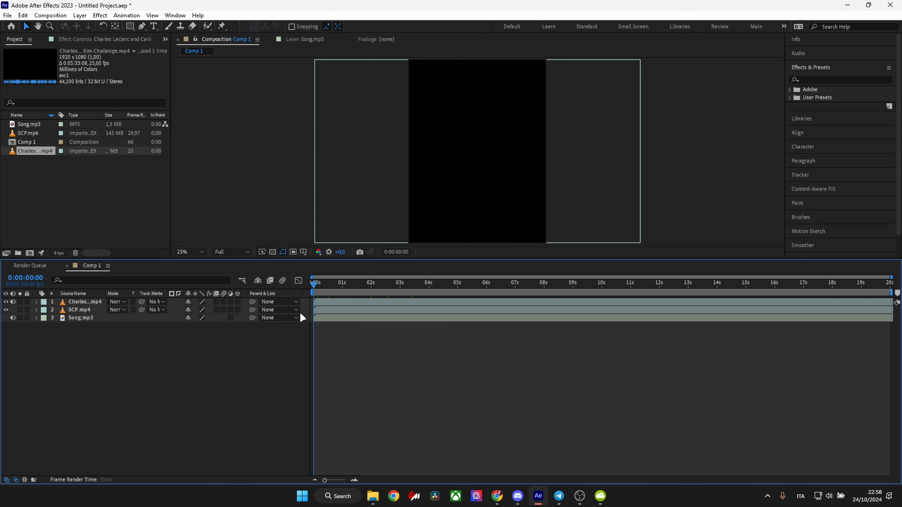
pyautogui.doubleClick(330, 301)
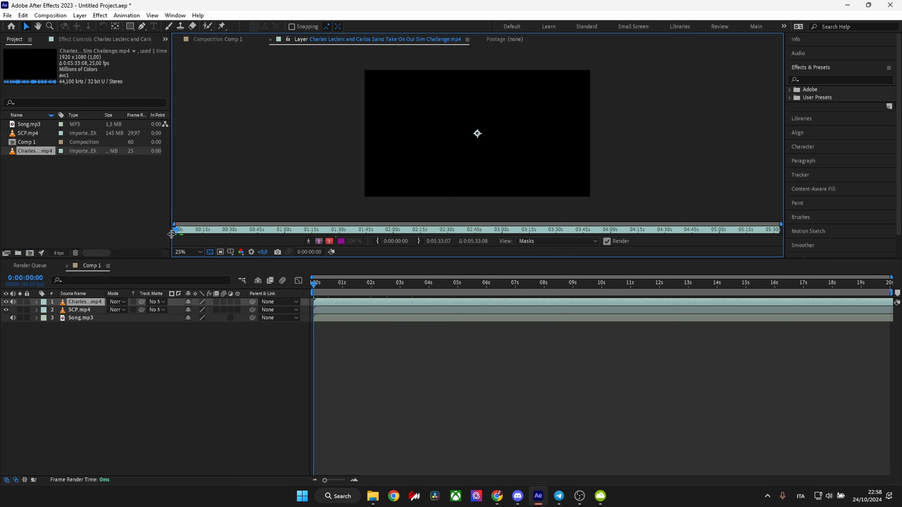
pyautogui.moveTo(182, 230); pyautogui.dragTo(305, 233)
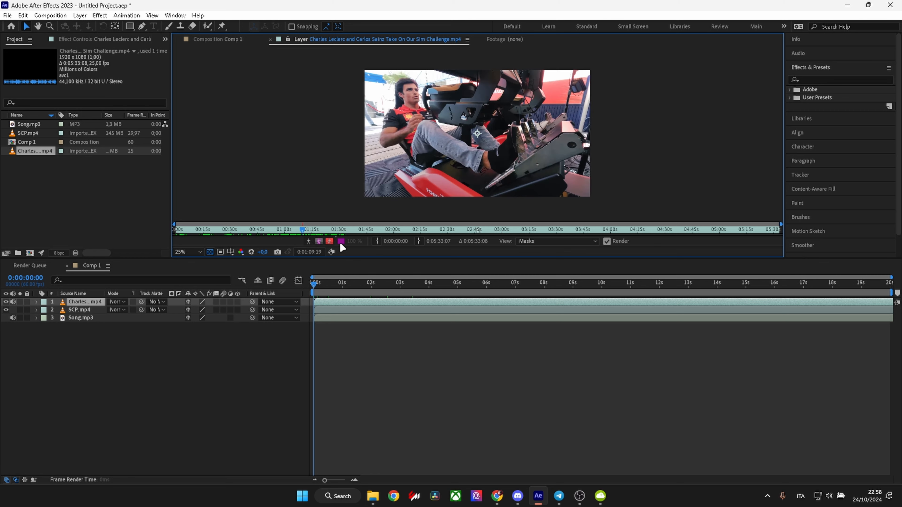
pyautogui.press('space')
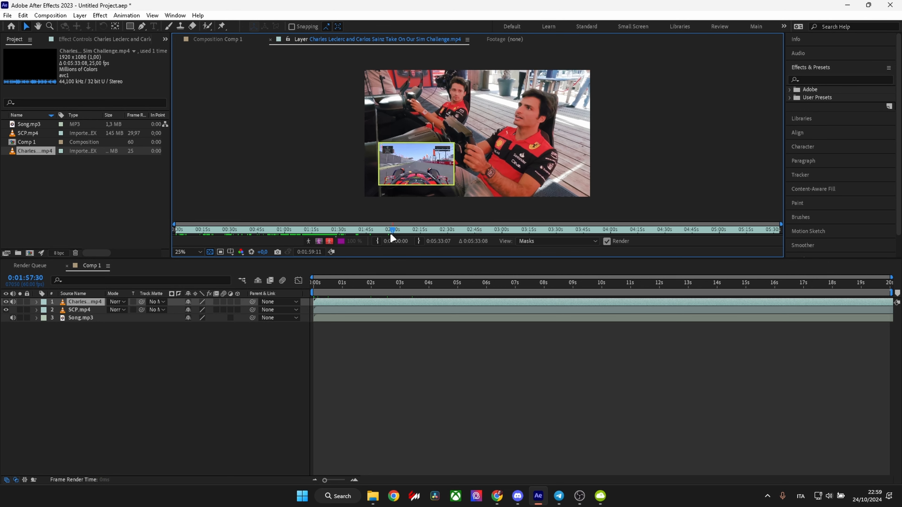
pyautogui.press('space')
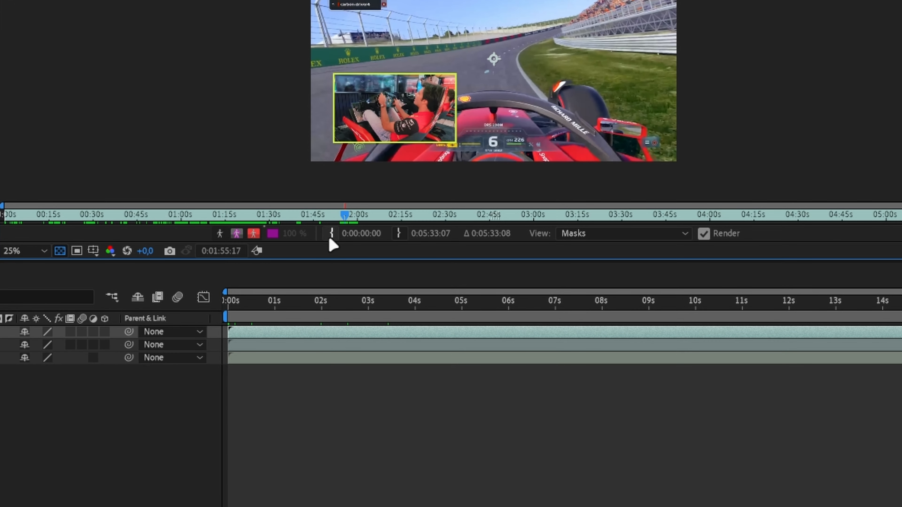
pyautogui.click(330, 237)
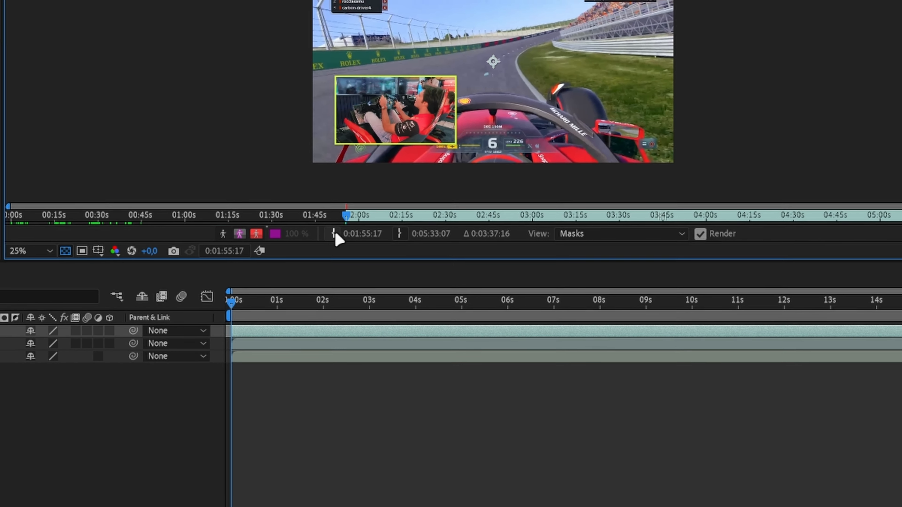
pyautogui.doubleClick(40, 143)
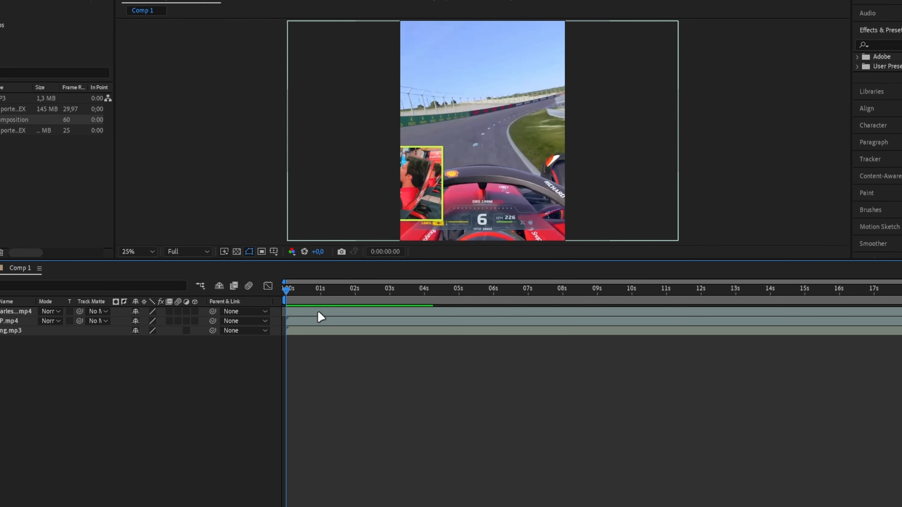
# Reveal the Sim Challenge layer's Position and shift the clip horizontally to an X value of 1312.
pyautogui.click(313, 312)
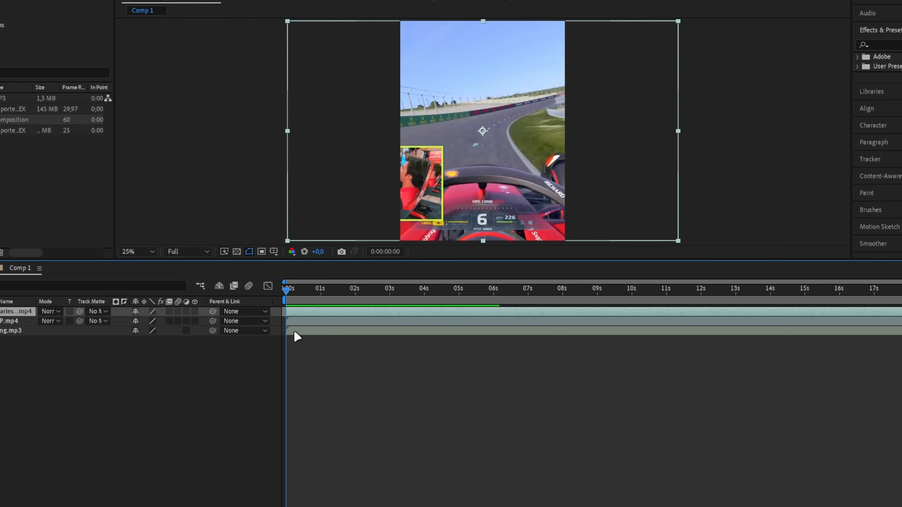
pyautogui.press('p')
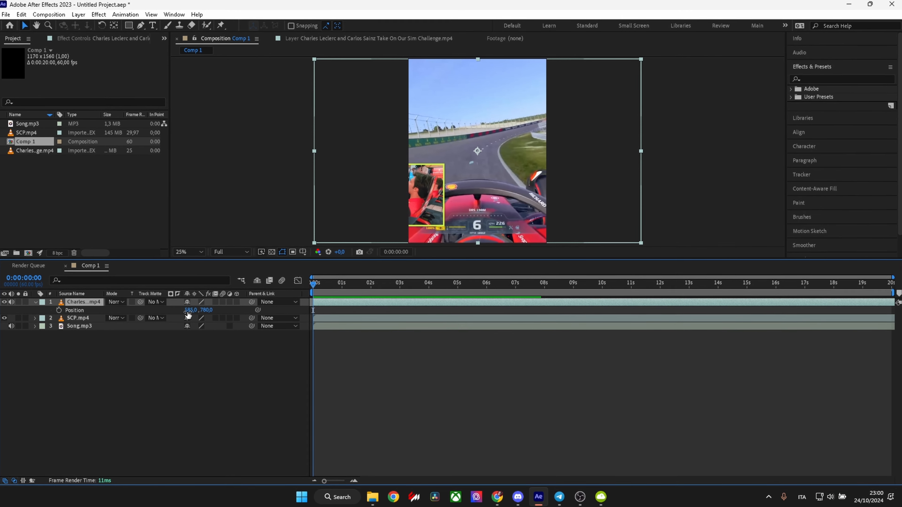
pyautogui.moveTo(189, 310); pyautogui.dragTo(289, 313)
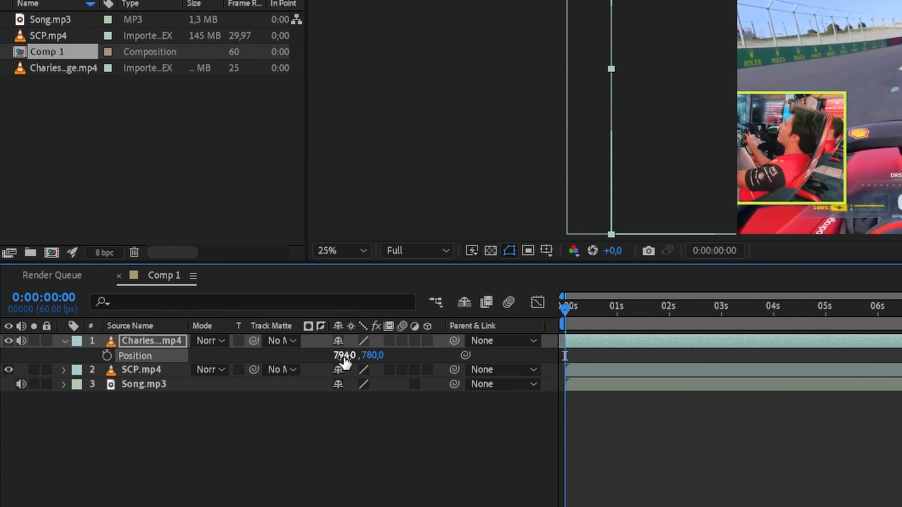
pyautogui.moveTo(367, 359); pyautogui.dragTo(774, 354)
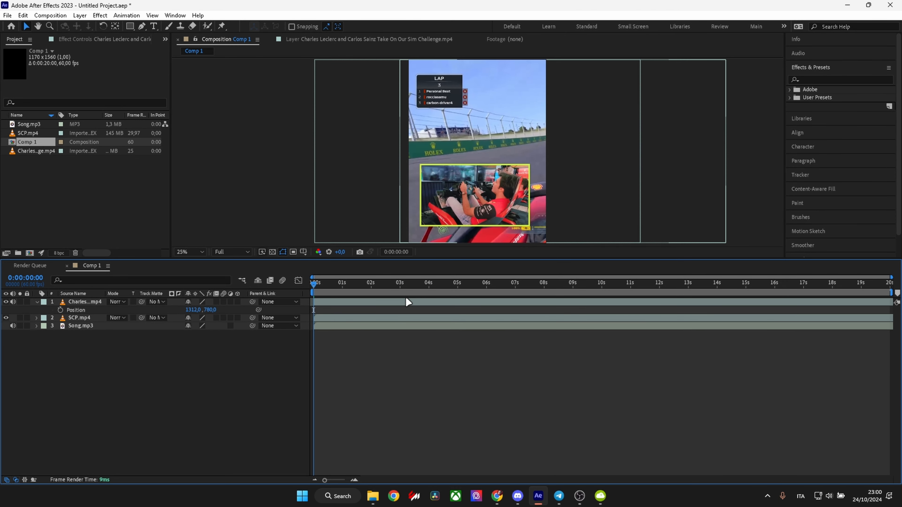
# Try enlarging the Sim Challenge layer and moving it vertically to a Y position of 272.
pyautogui.press('s')
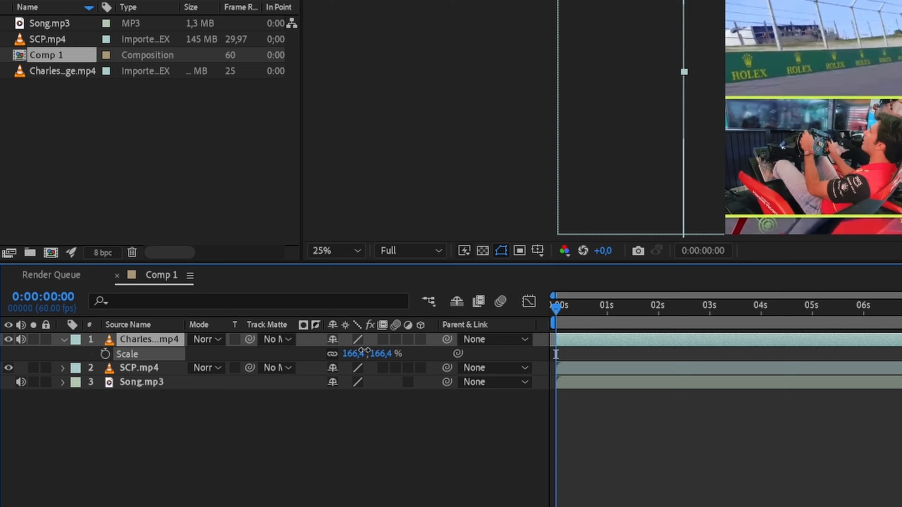
pyautogui.moveTo(364, 351); pyautogui.dragTo(182, 375)
pyautogui.press('p')
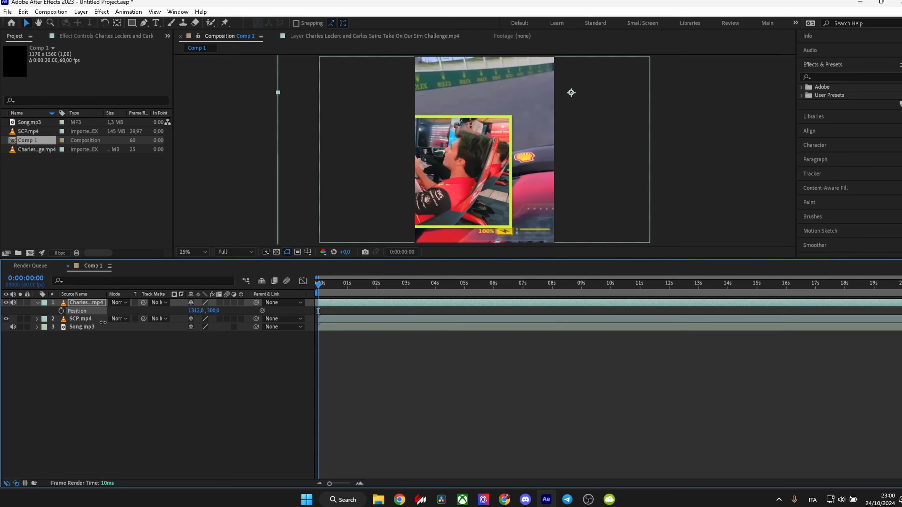
pyautogui.moveTo(103, 322); pyautogui.dragTo(85, 328)
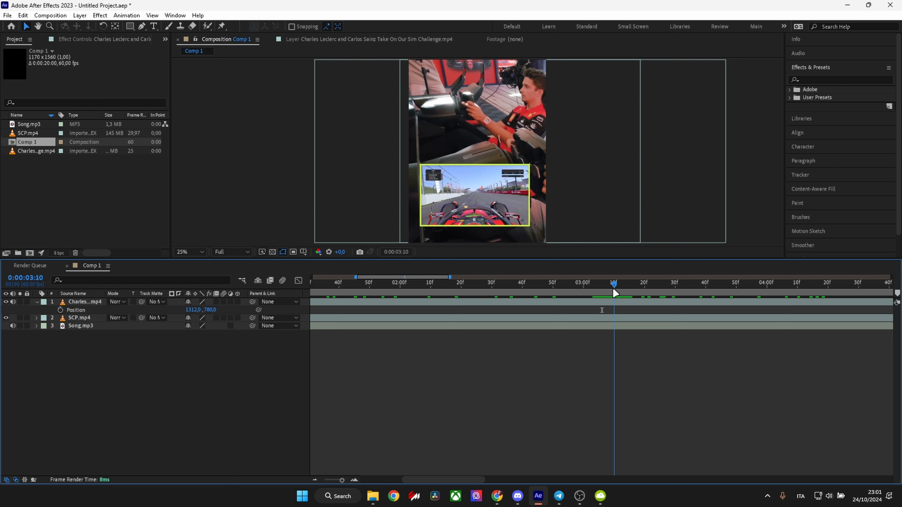
# Split the Sim Challenge layer at 0:00:03:10 and set the second part's X position to 191.
pyautogui.click(608, 303)
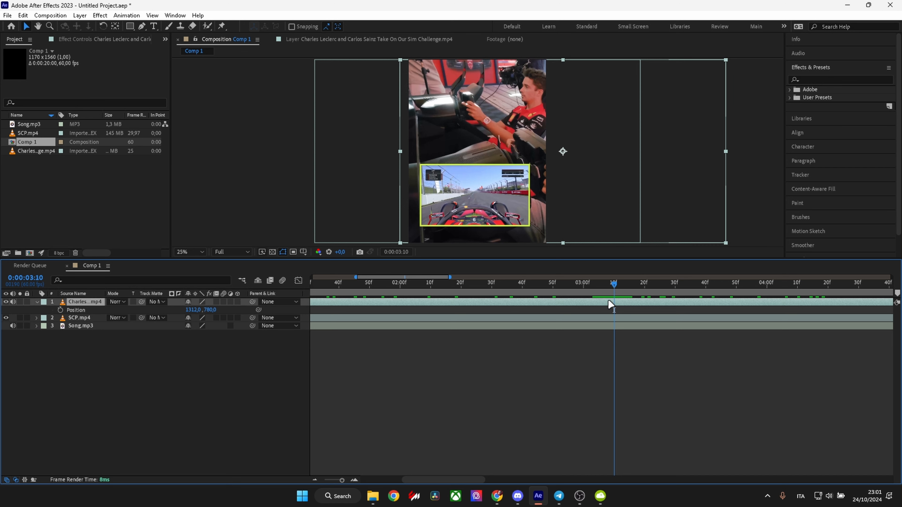
pyautogui.hotkey('ctrl', 'shift', 'd')
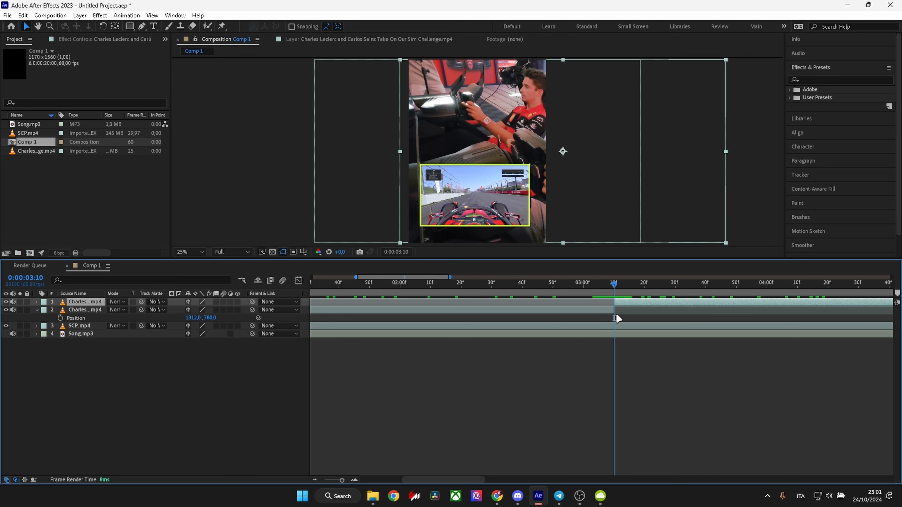
pyautogui.press('p')
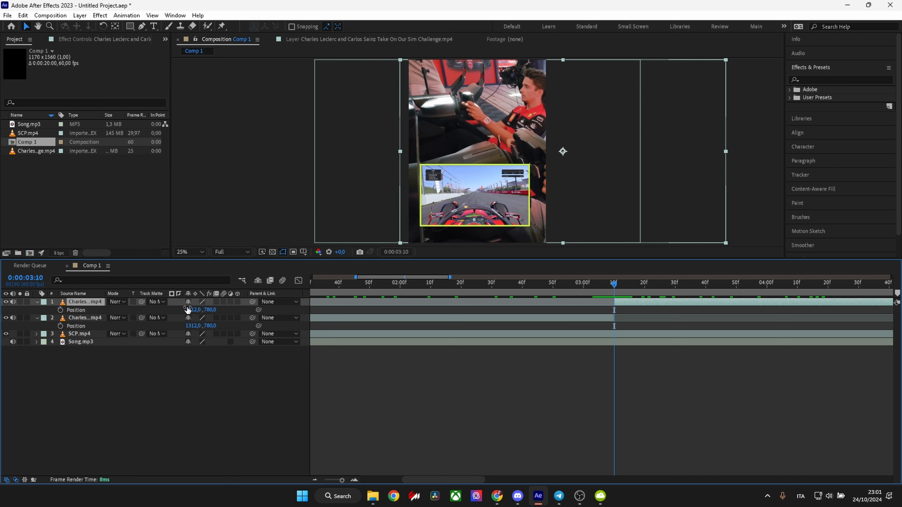
pyautogui.moveTo(194, 309); pyautogui.dragTo(142, 311)
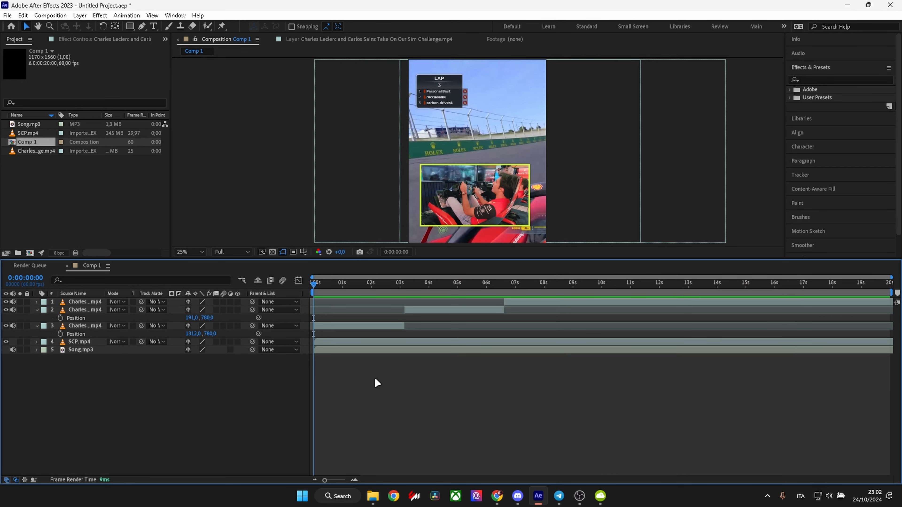
# Convert the audio of the Song.mp3 layer to keyframes.
pyautogui.click(377, 350)
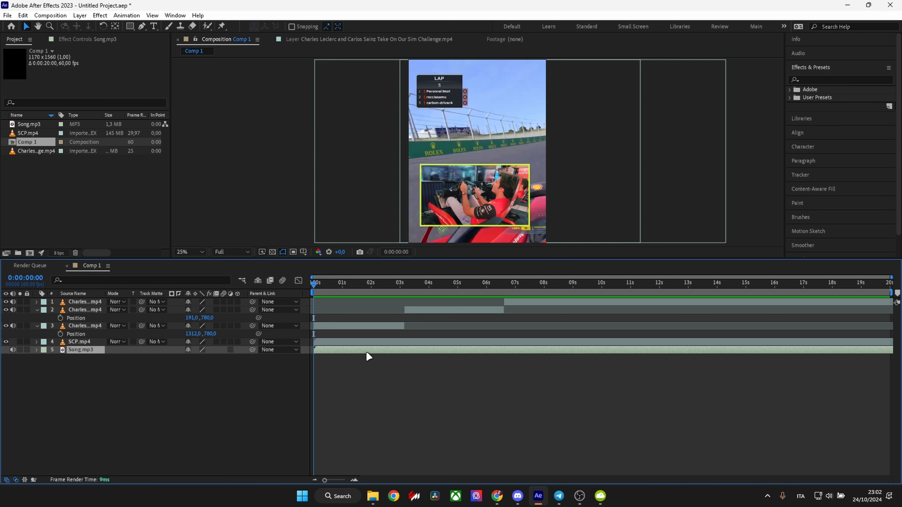
pyautogui.rightClick(368, 349)
pyautogui.moveTo(447, 220)
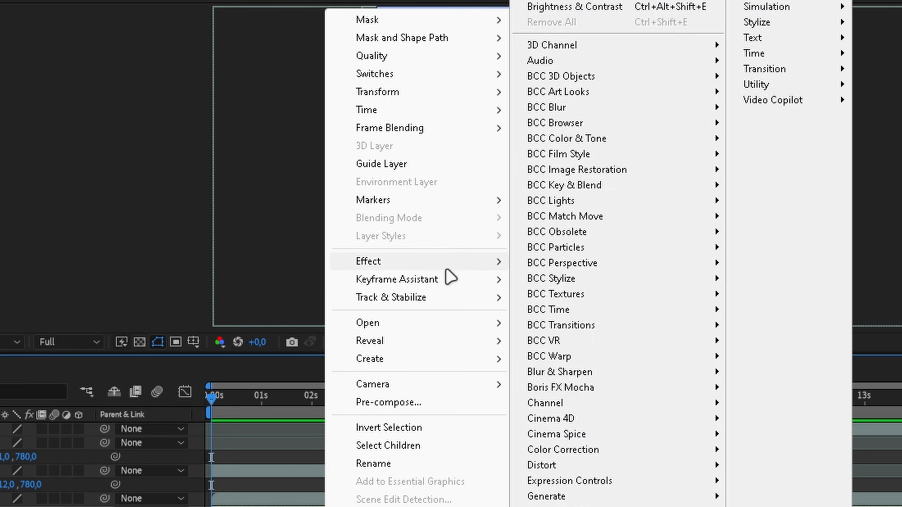
pyautogui.moveTo(454, 283)
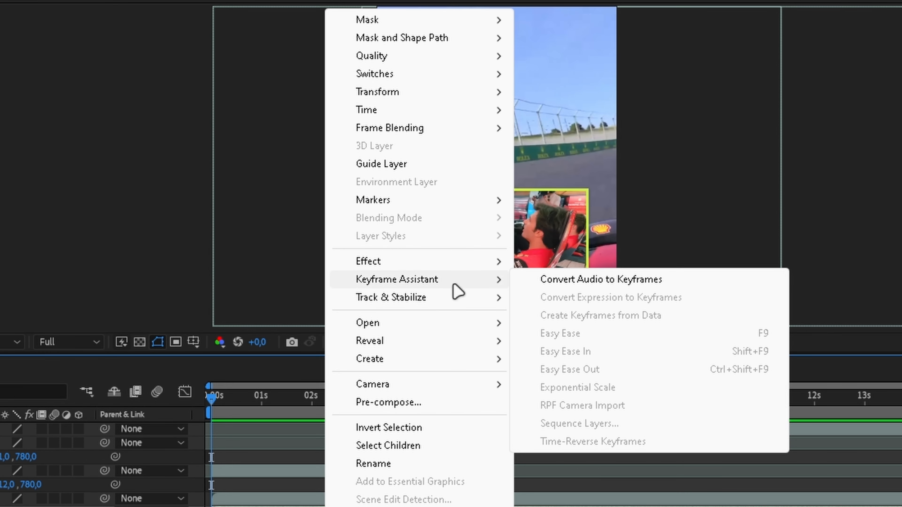
pyautogui.click(584, 281)
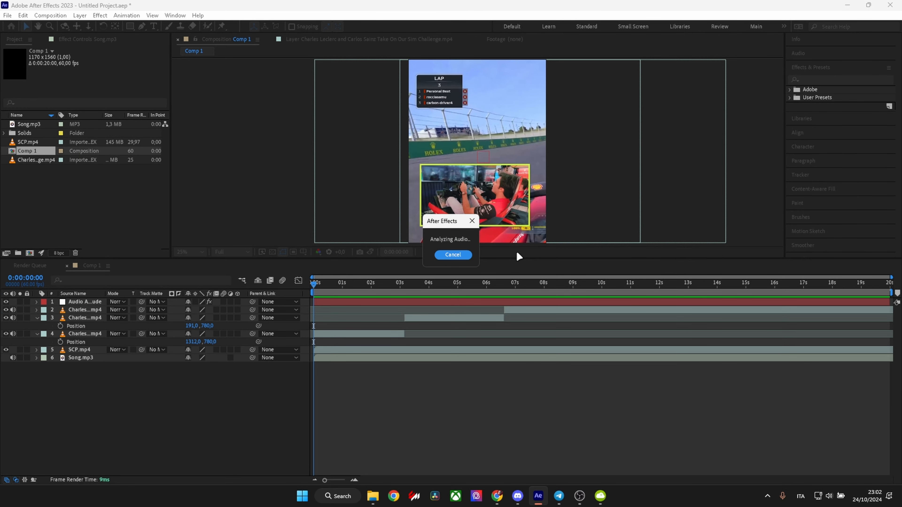
# Expand the audio amplitude layer's effects and display the Both Channels slider's keyframes in the Graph Editor.
pyautogui.click(377, 302)
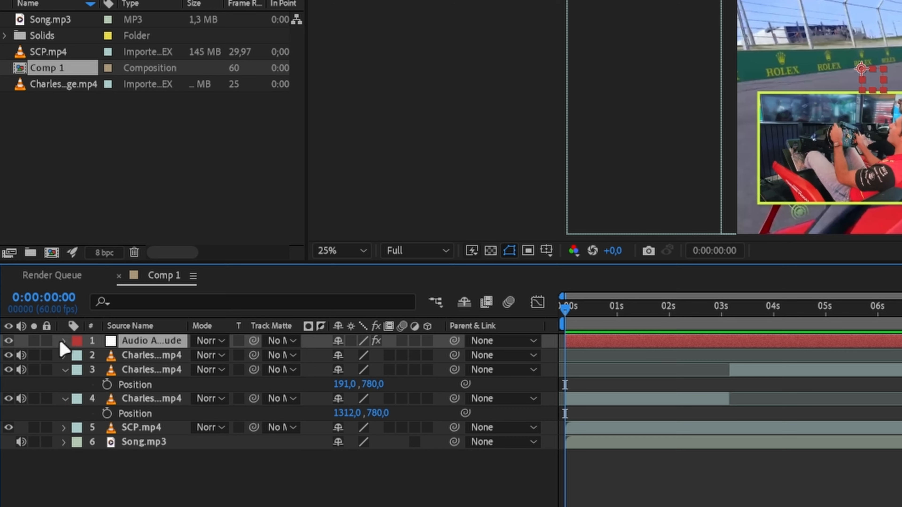
pyautogui.click(64, 341)
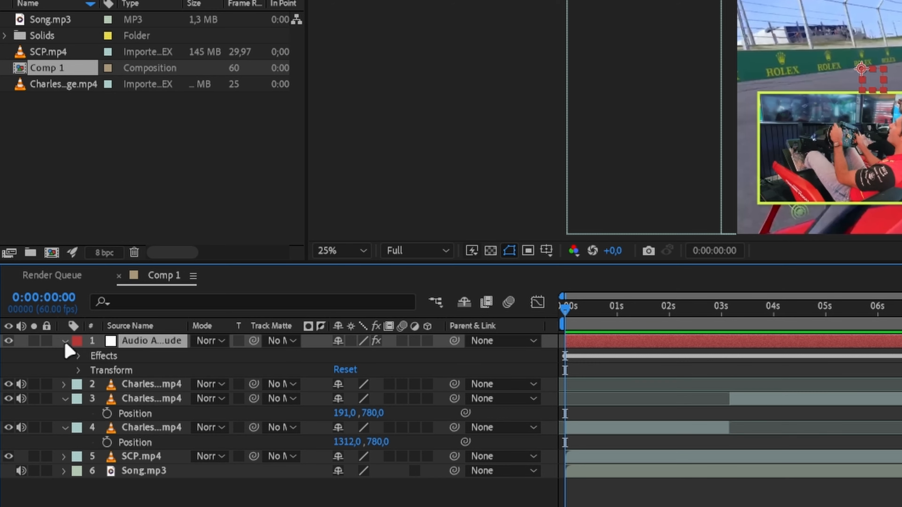
pyautogui.click(79, 356)
pyautogui.click(94, 399)
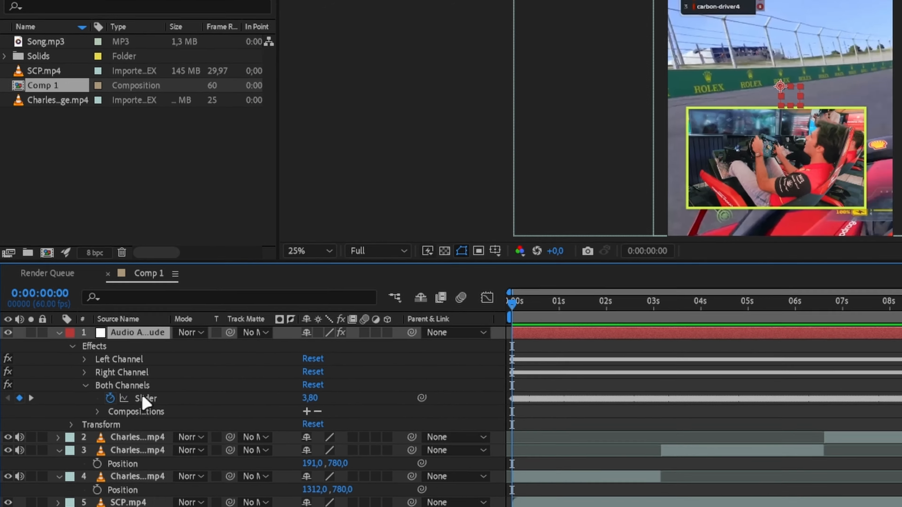
pyautogui.click(155, 414)
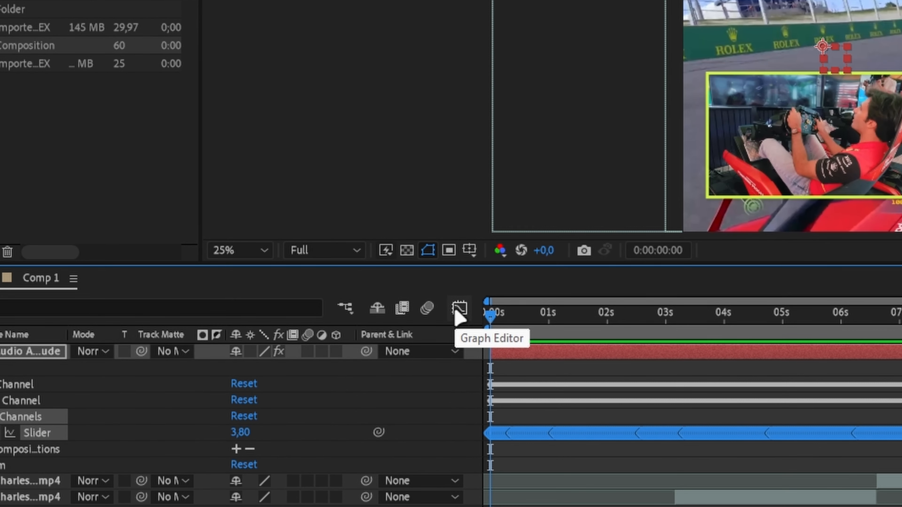
pyautogui.click(459, 309)
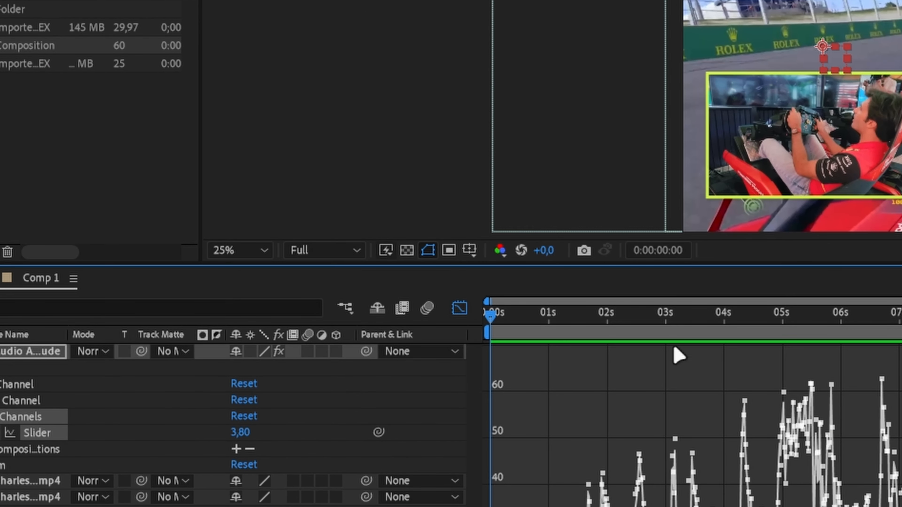
# Examine the Both Channels slider's value graph along the timeline to locate the song's amplitude peaks.
pyautogui.moveTo(656, 319); pyautogui.dragTo(855, 314)
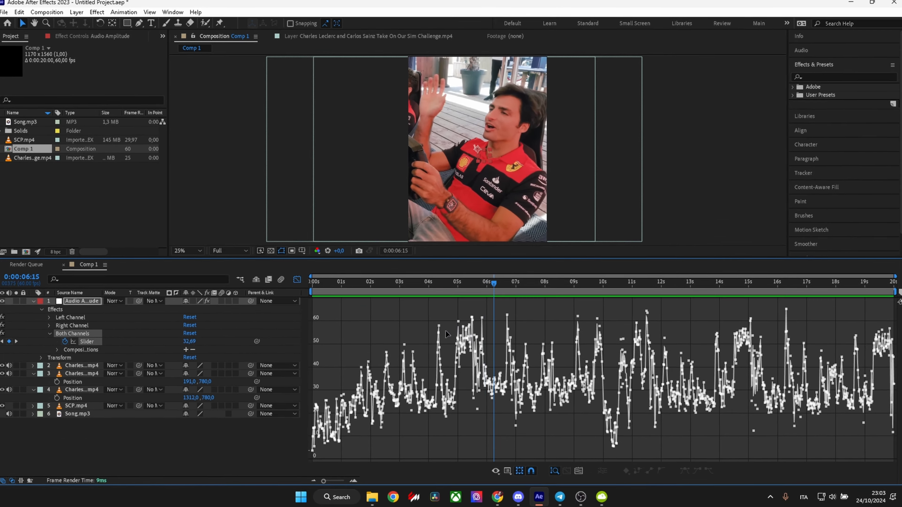
pyautogui.rightClick(422, 317)
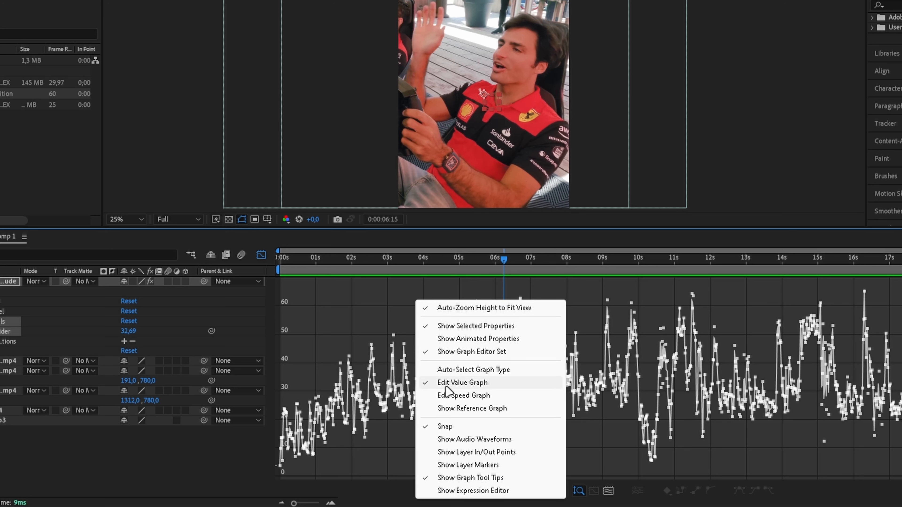
pyautogui.click(432, 338)
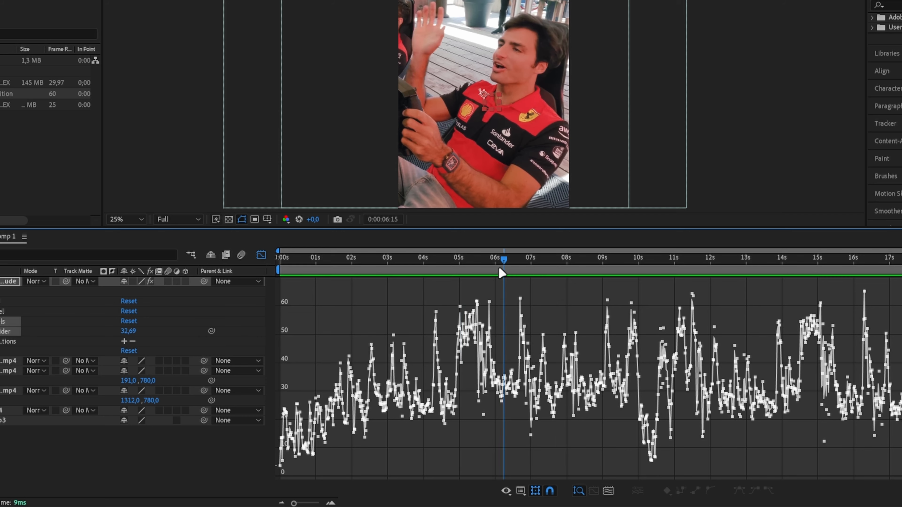
pyautogui.moveTo(460, 345); pyautogui.dragTo(446, 331)
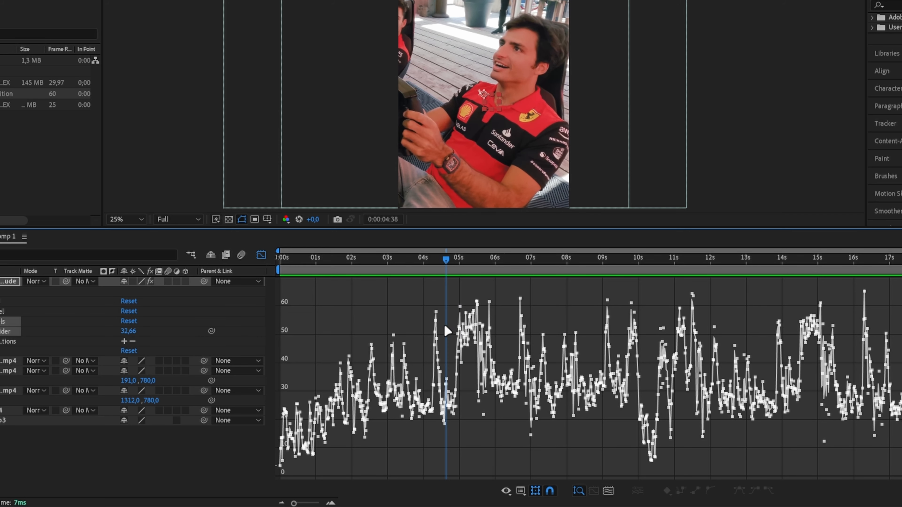
pyautogui.click(328, 502)
pyautogui.click(328, 501)
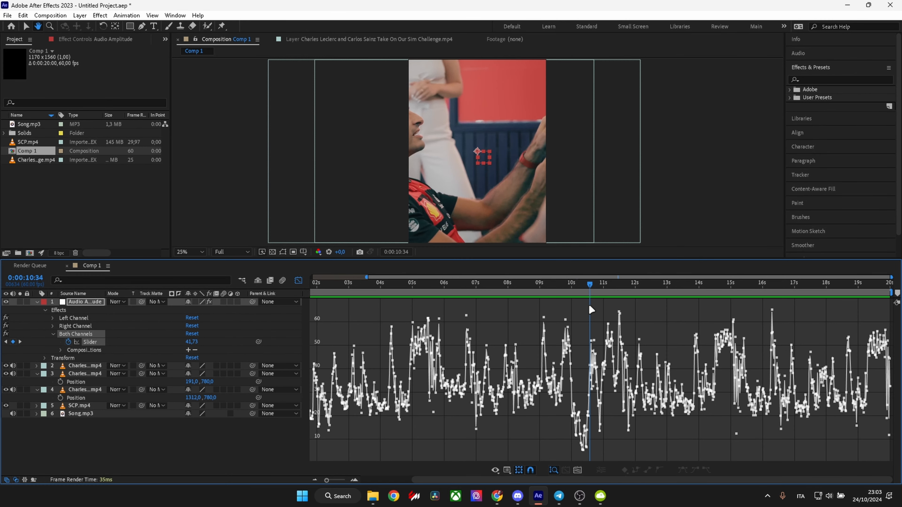
# Leave the Graph Editor, split Song.mp3 at 0:00:10:37 and delete the part before the cut.
pyautogui.moveTo(590, 304); pyautogui.dragTo(591, 303)
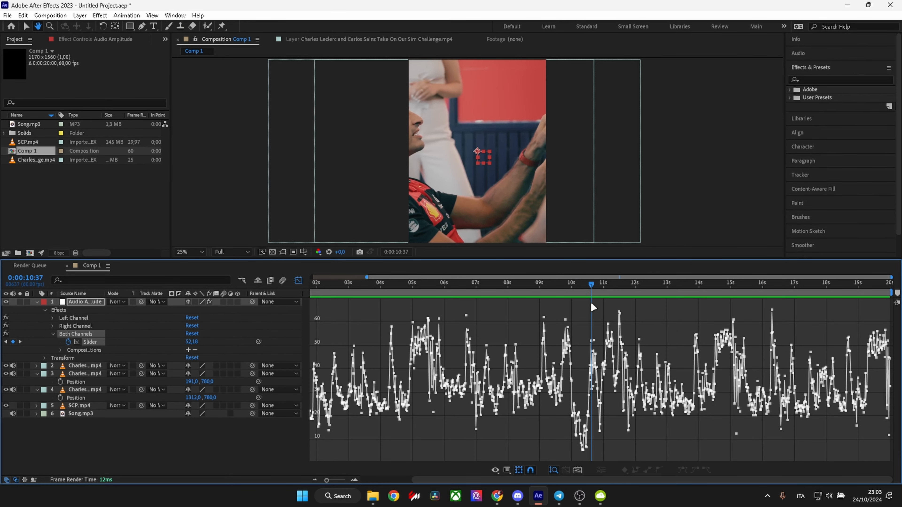
pyautogui.click(298, 281)
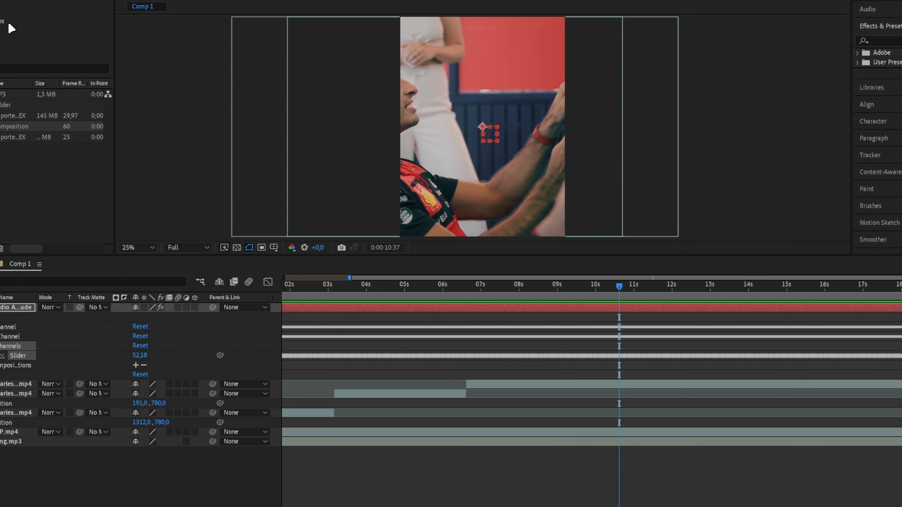
pyautogui.click(625, 440)
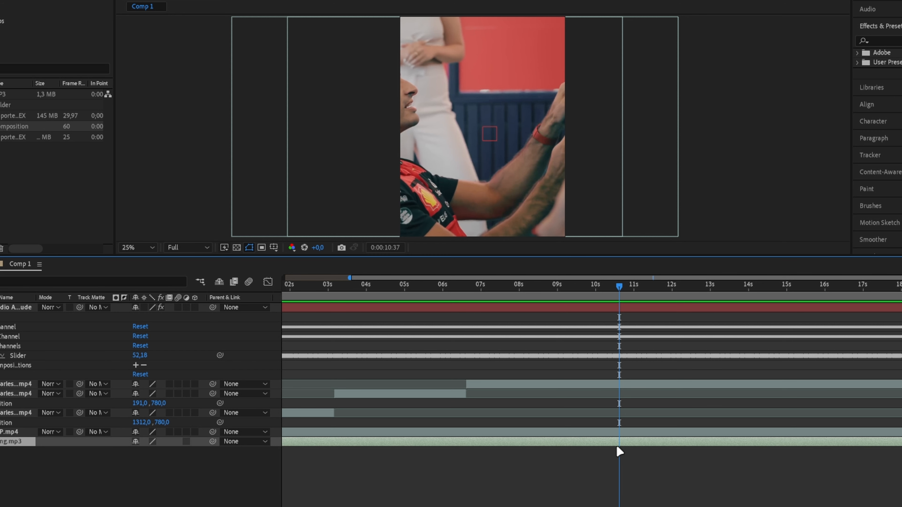
pyautogui.hotkey('ctrl', 'shift', 'd')
pyautogui.click(609, 449)
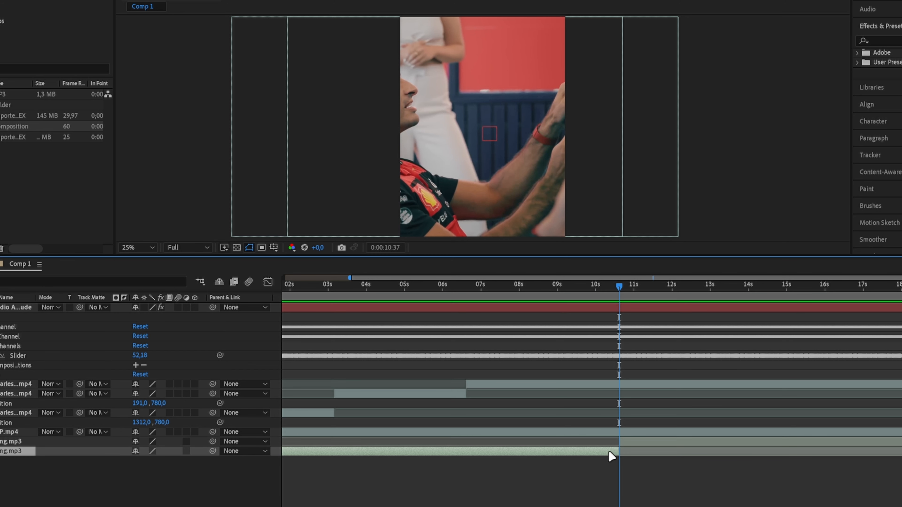
pyautogui.press('Delete')
# Shift the audio amplitude layer and Song.mp3 together so the song's trimmed start lands on the clip cut at 0:00:06:36.
pyautogui.click(465, 284)
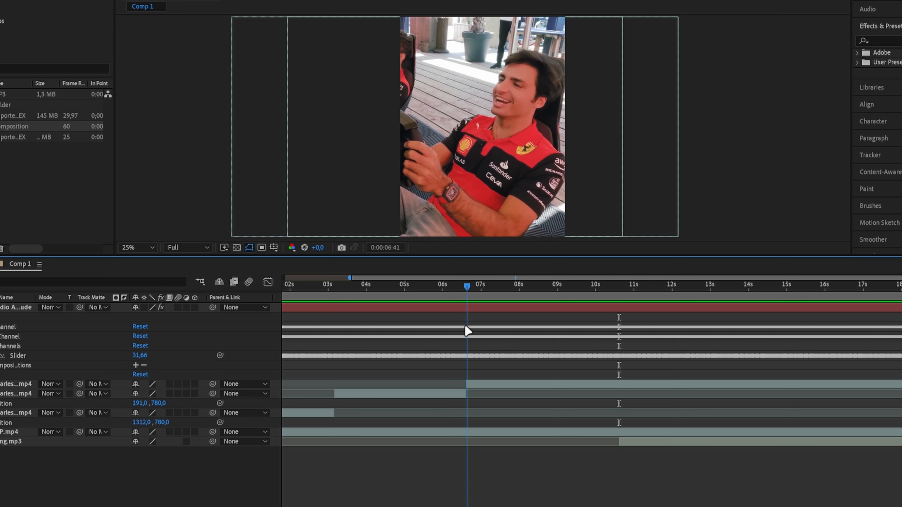
pyautogui.press('pagedown')
pyautogui.press('pagedown')
pyautogui.press('pagedown')
pyautogui.press('pagedown')
pyautogui.press('pagedown')
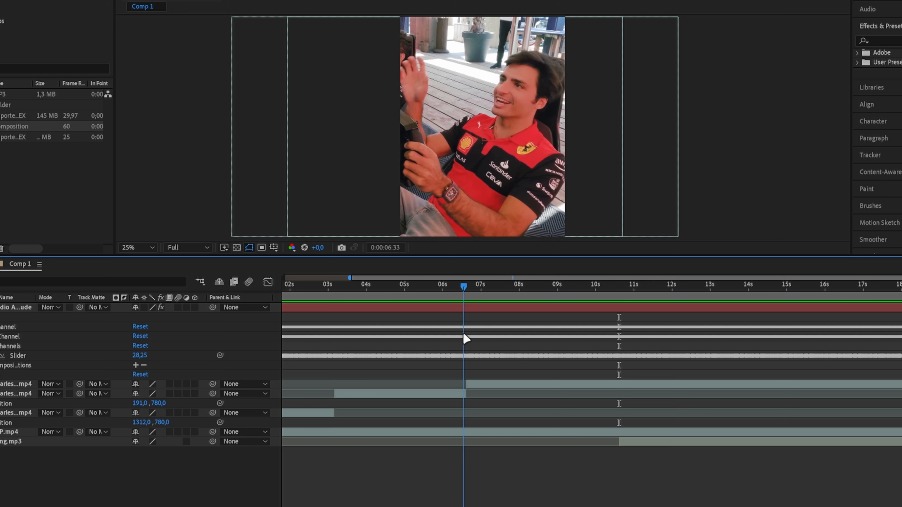
pyautogui.moveTo(468, 329); pyautogui.dragTo(465, 333)
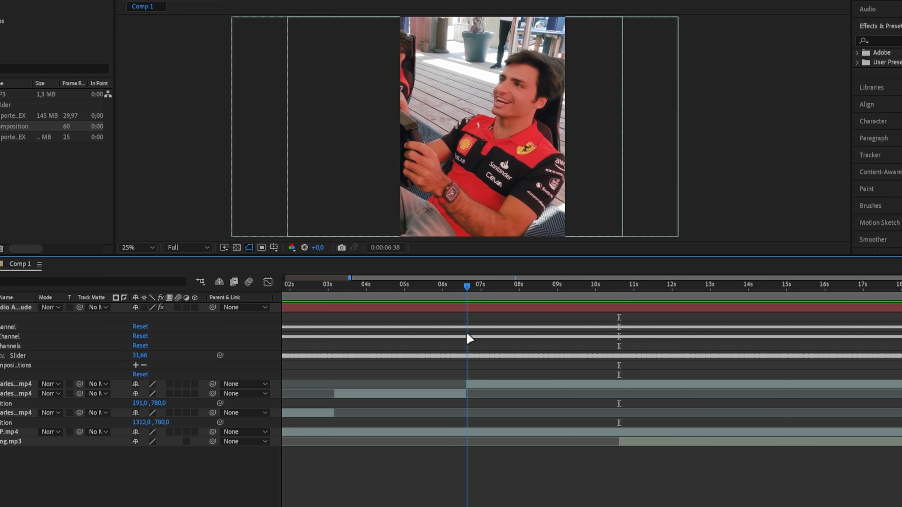
pyautogui.click(619, 285)
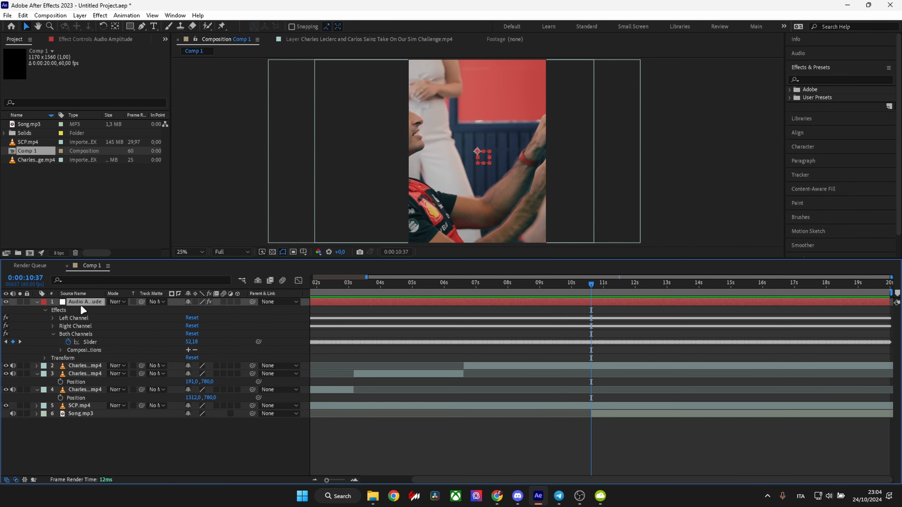
pyautogui.click(604, 413)
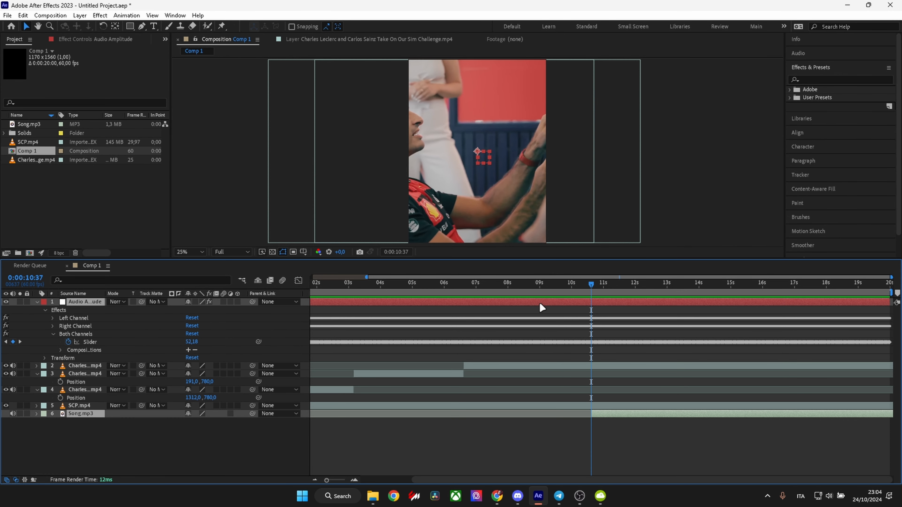
pyautogui.moveTo(509, 310); pyautogui.dragTo(463, 311)
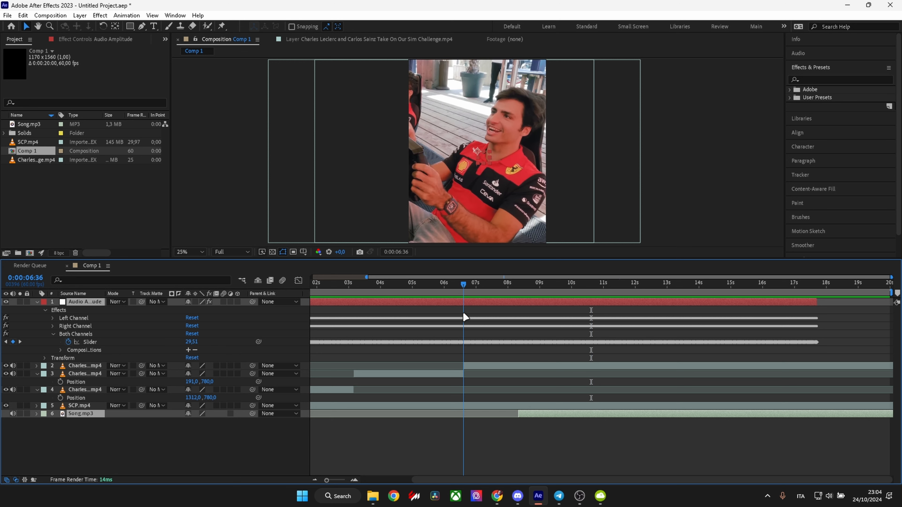
# Extend the start of Song.mp3 alone back to the beginning of the composition.
pyautogui.click(513, 450)
pyautogui.click(90, 344)
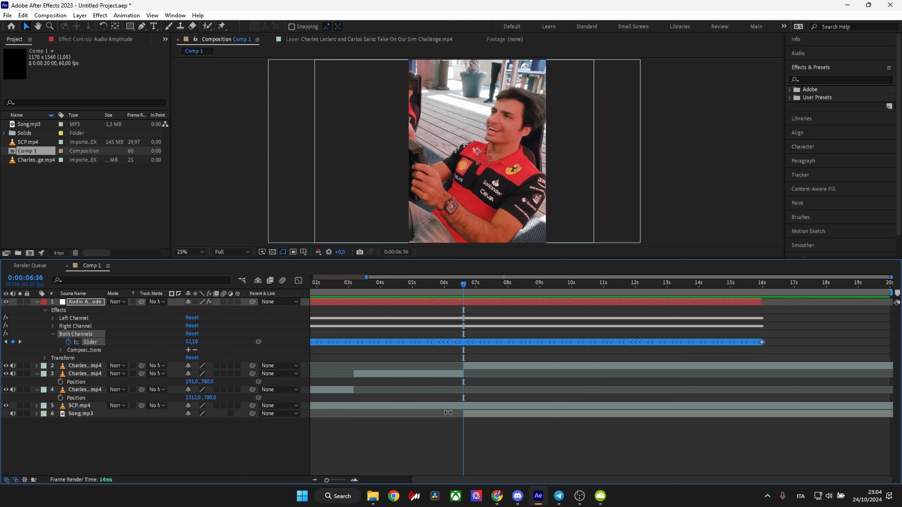
pyautogui.moveTo(460, 414); pyautogui.dragTo(311, 419)
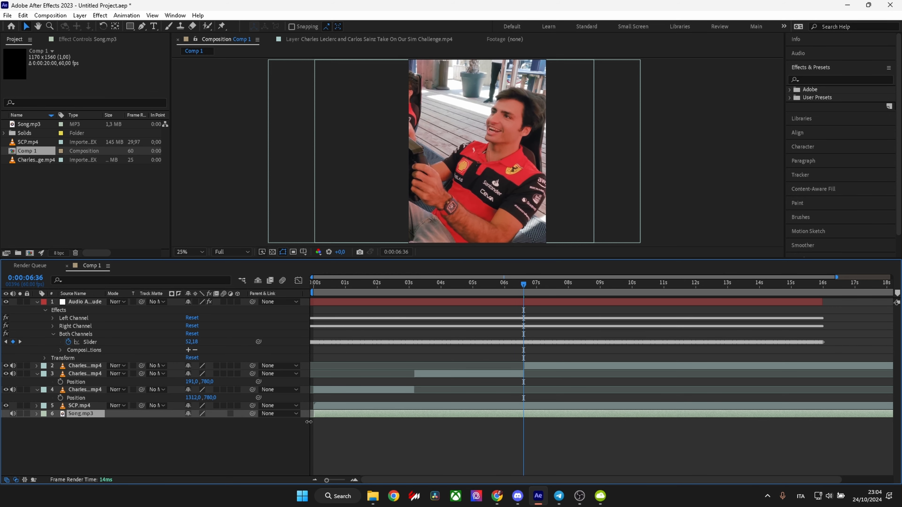
# Display the Both Channels slider's value graph in the Graph Editor around 0:00:06:36.
pyautogui.click(92, 335)
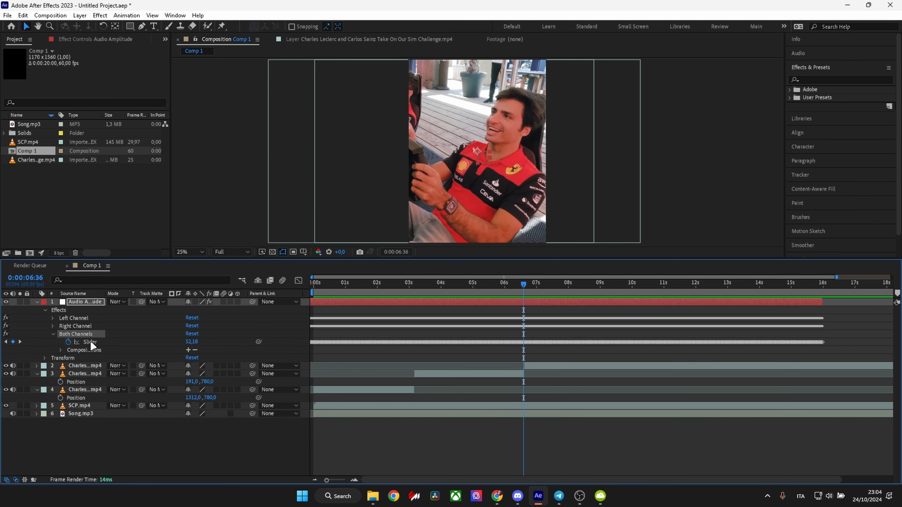
pyautogui.click(90, 340)
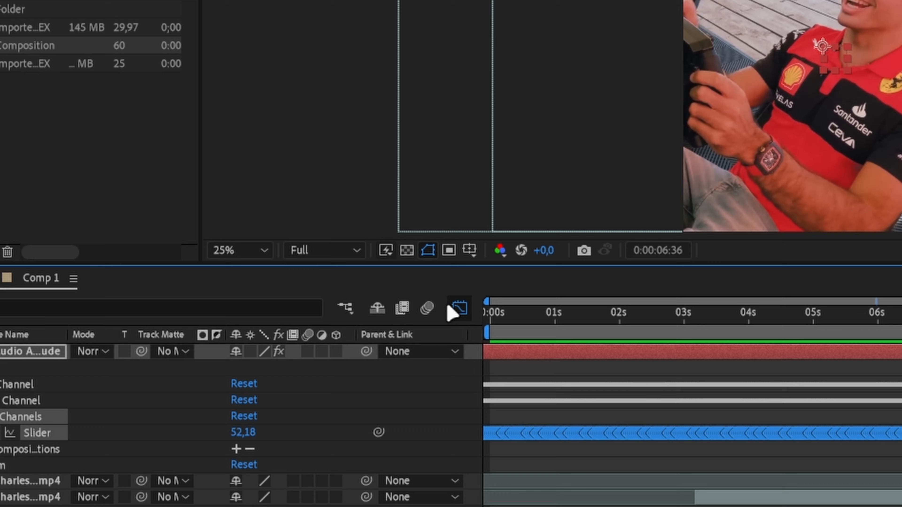
pyautogui.click(299, 280)
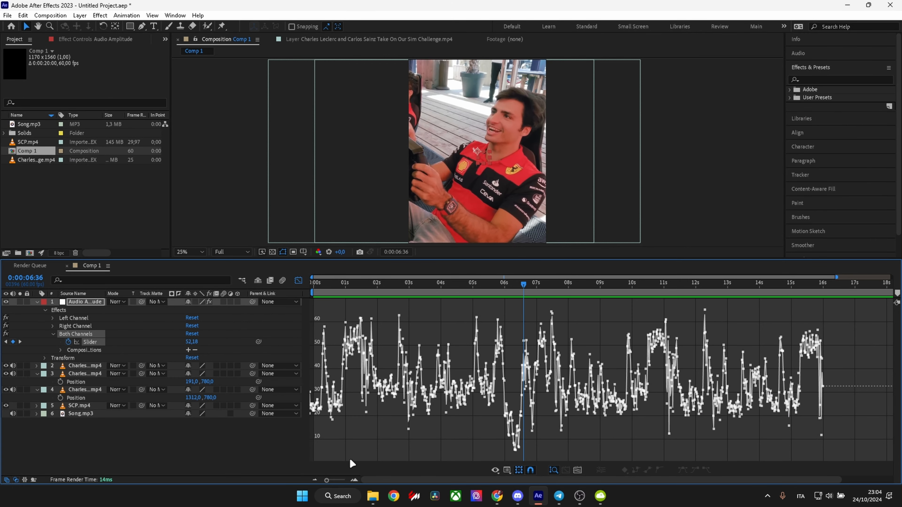
pyautogui.click(351, 479)
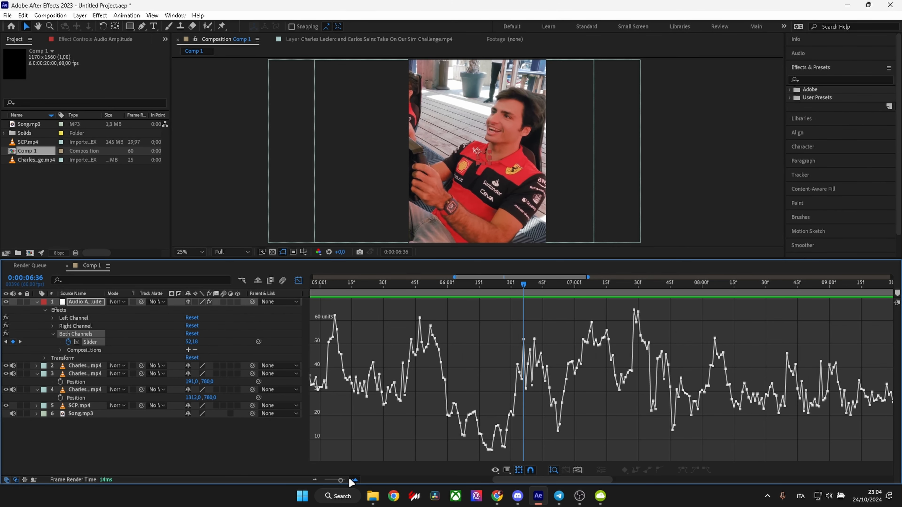
pyautogui.click(314, 480)
pyautogui.click(314, 480)
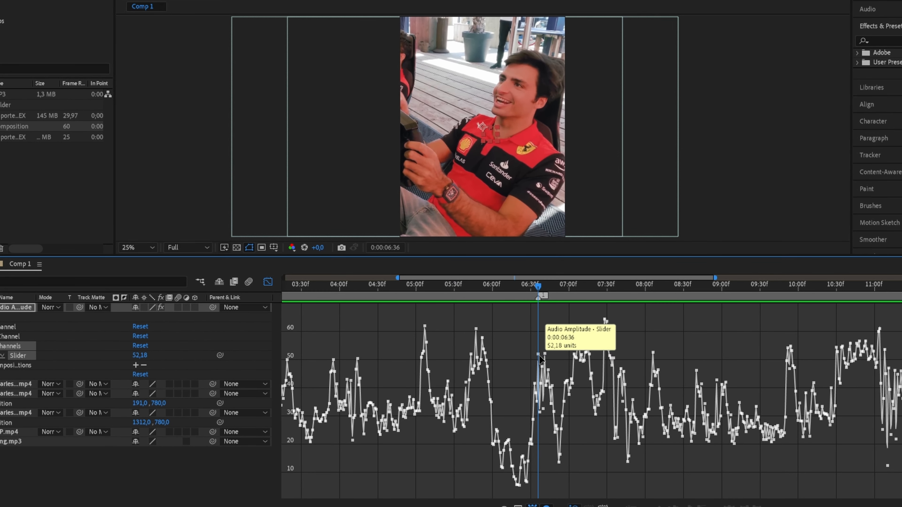
# Place numbered composition markers on the amplitude peaks at 0:00:07:08, 0:00:07:27 and the following peaks up to marker 11, and leave the Graph Editor.
pyautogui.moveTo(552, 297); pyautogui.dragTo(575, 295)
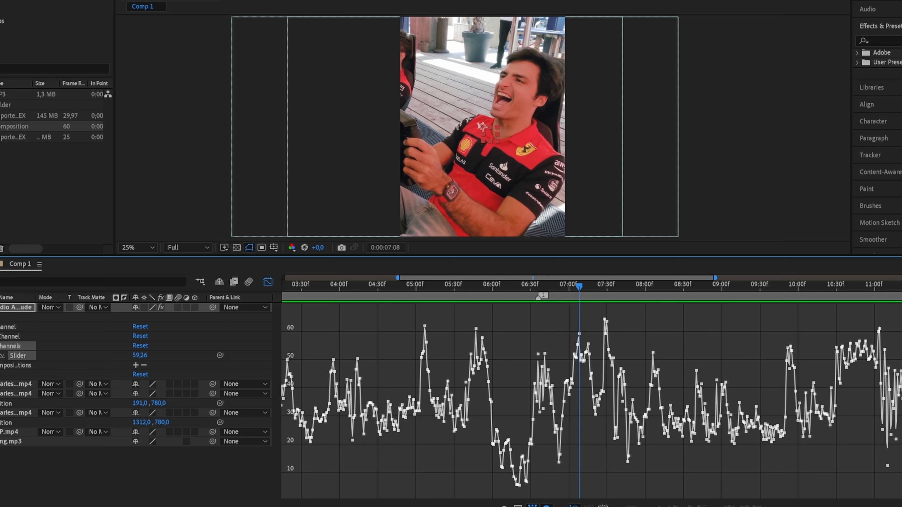
pyautogui.click(605, 298)
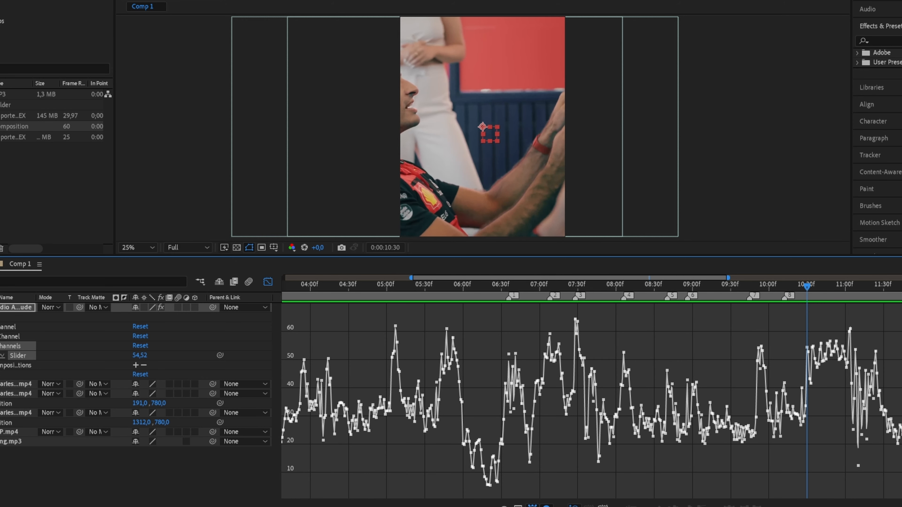
pyautogui.press('KP_Multiply')
pyautogui.press('KP_Multiply')
pyautogui.press('KP_Multiply')
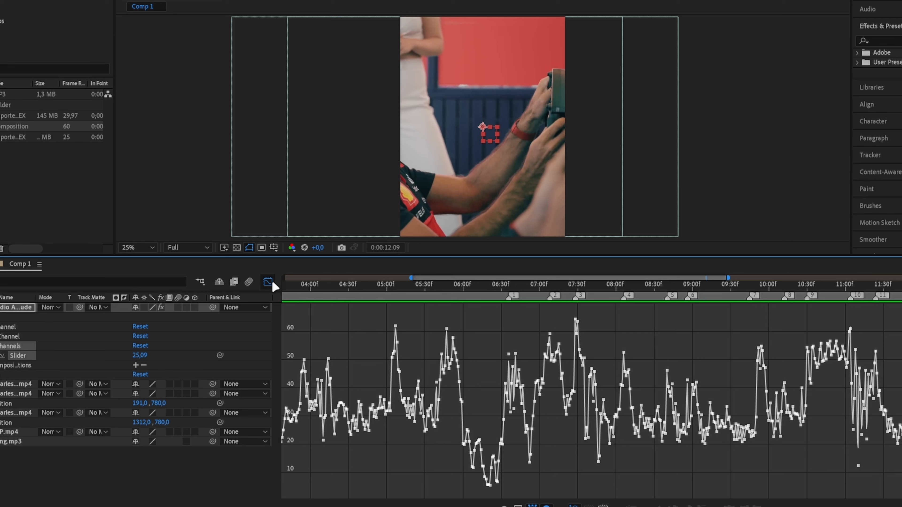
pyautogui.click(271, 284)
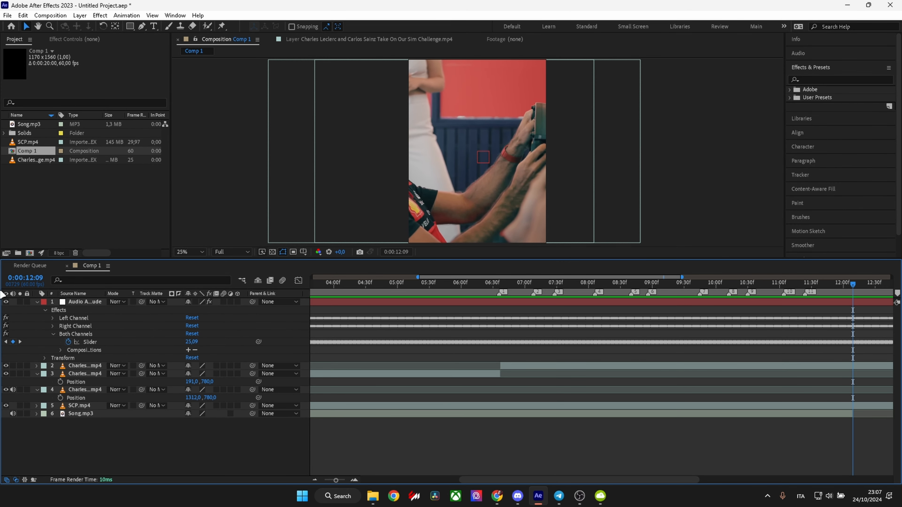
# Set the composition's duration to 0:00:12:09, using the timecode at the current time indicator.
pyautogui.click(32, 278)
pyautogui.hotkey('ctrl', 'c')
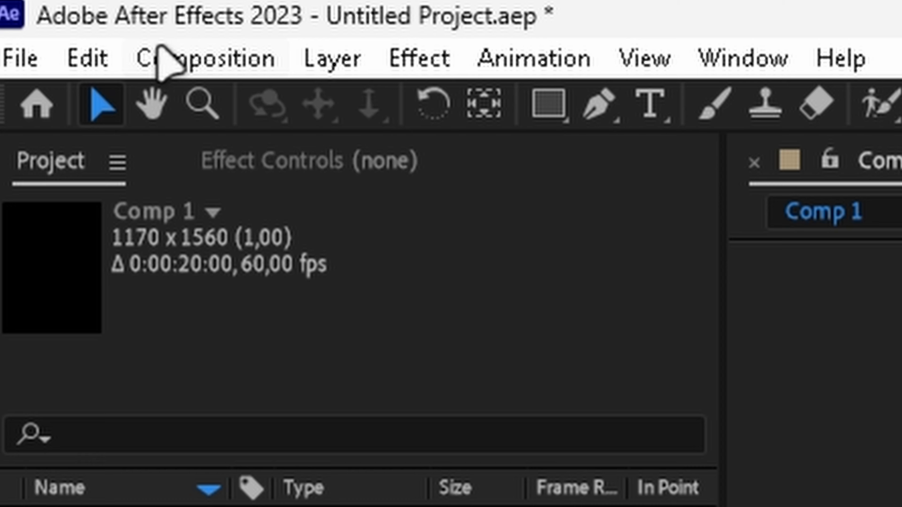
pyautogui.click(41, 15)
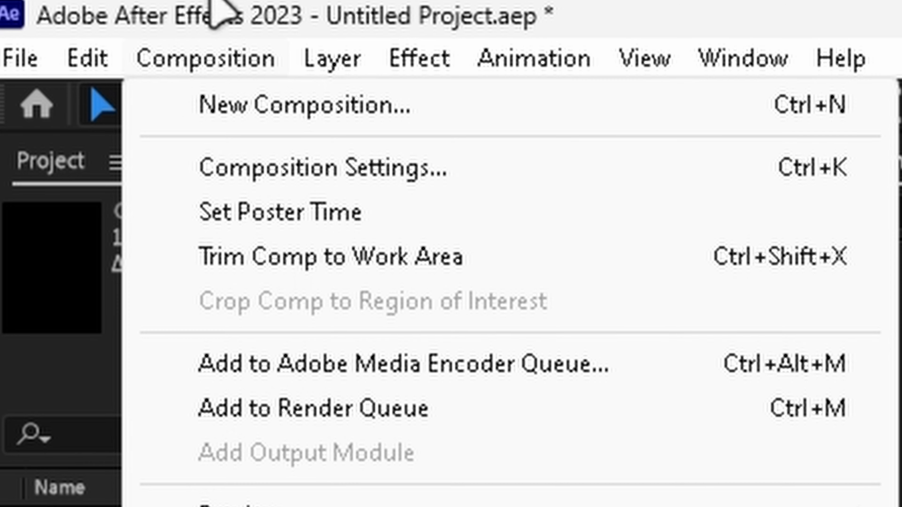
pyautogui.click(355, 172)
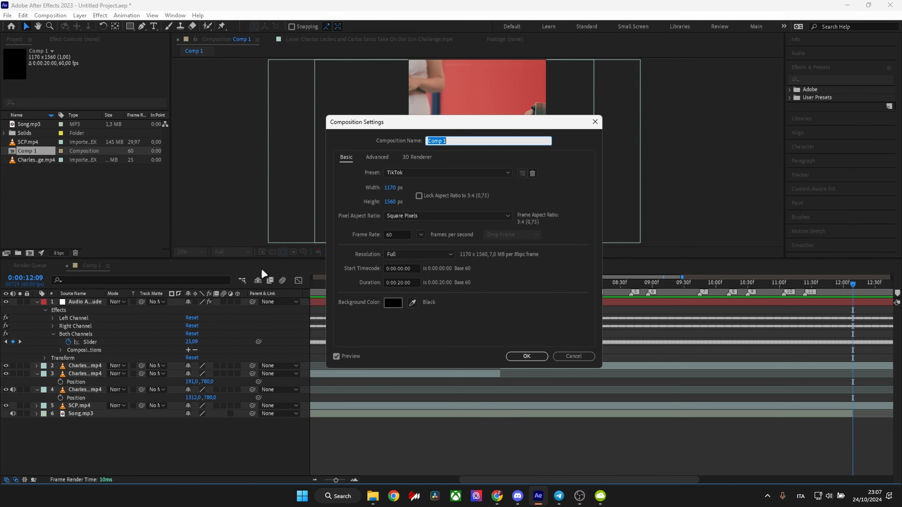
pyautogui.moveTo(416, 284); pyautogui.dragTo(339, 285)
pyautogui.hotkey('ctrl', 'v')
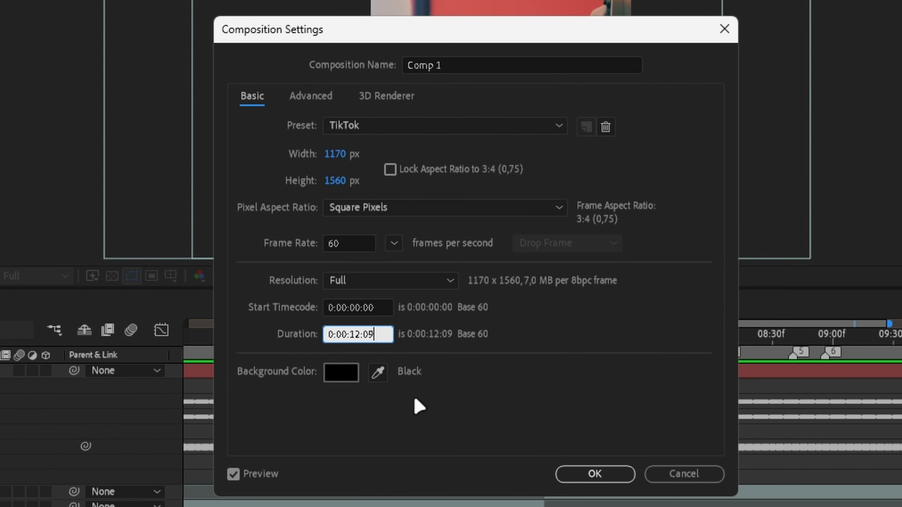
pyautogui.click(589, 474)
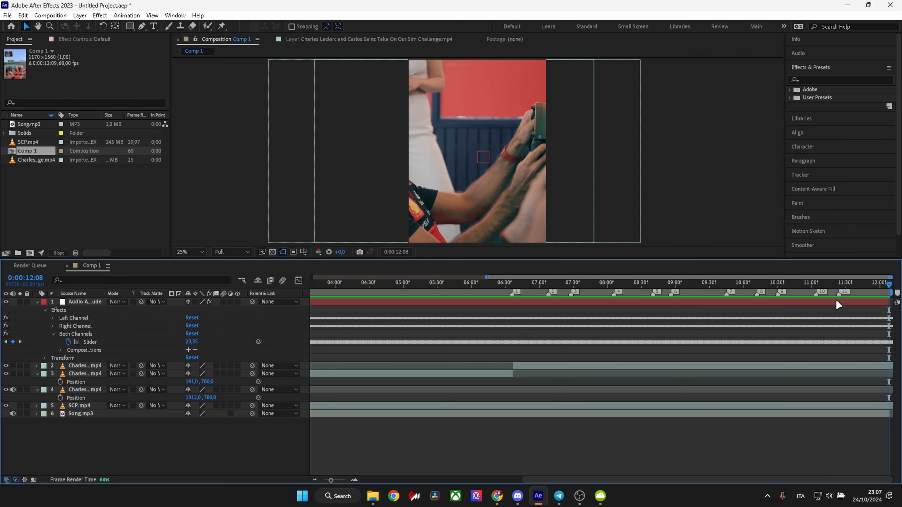
# Fade in Song.mp3 with Audio Levels keyframes of -25 dB at 0:00:00:00 and 0 dB at 0:00:00:40.
pyautogui.moveTo(849, 284); pyautogui.dragTo(851, 283)
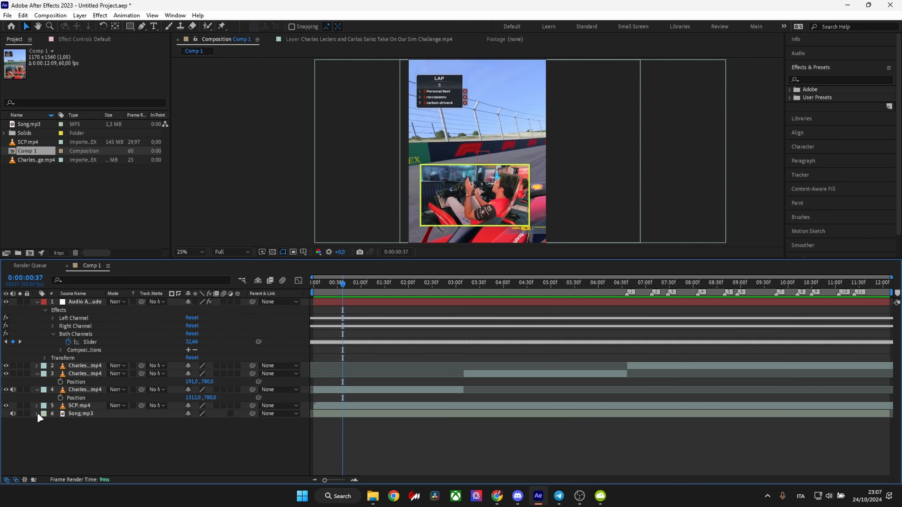
pyautogui.click(37, 413)
pyautogui.click(45, 422)
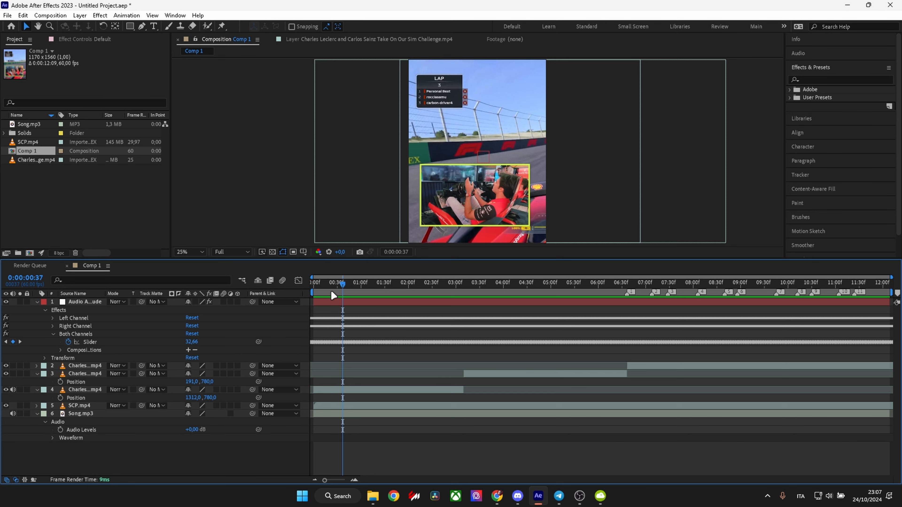
pyautogui.click(339, 286)
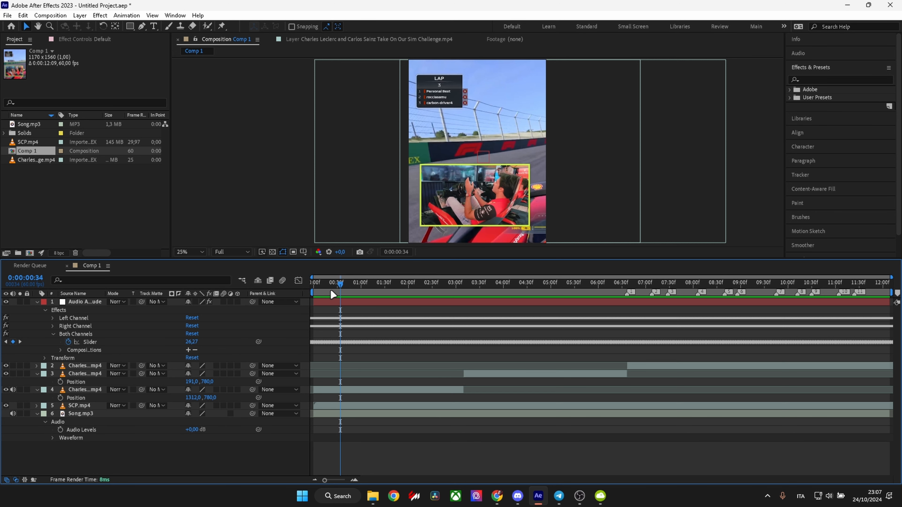
pyautogui.moveTo(339, 284); pyautogui.dragTo(343, 284)
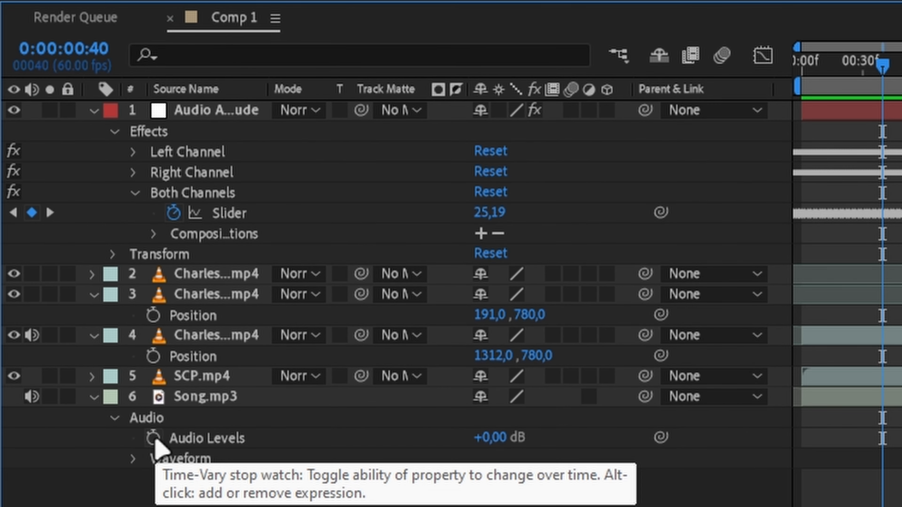
pyautogui.click(153, 439)
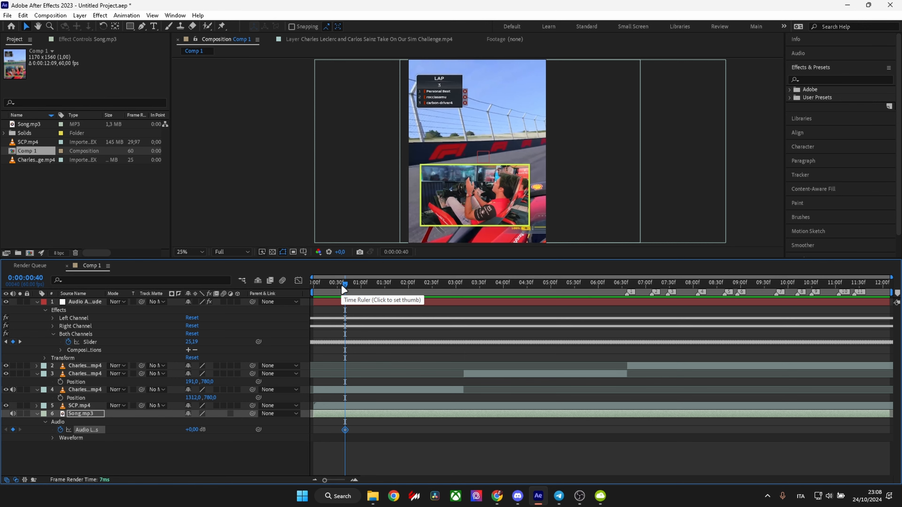
pyautogui.moveTo(344, 290); pyautogui.dragTo(309, 304)
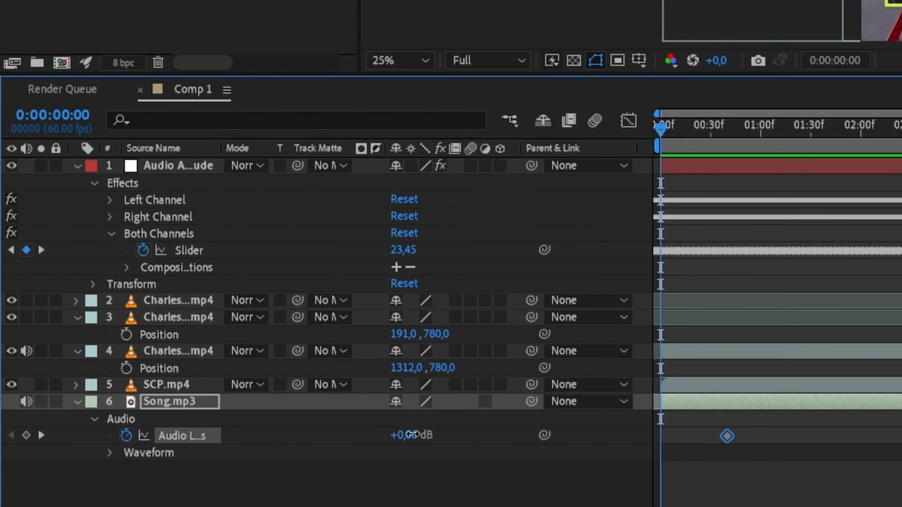
pyautogui.moveTo(192, 430); pyautogui.dragTo(190, 435)
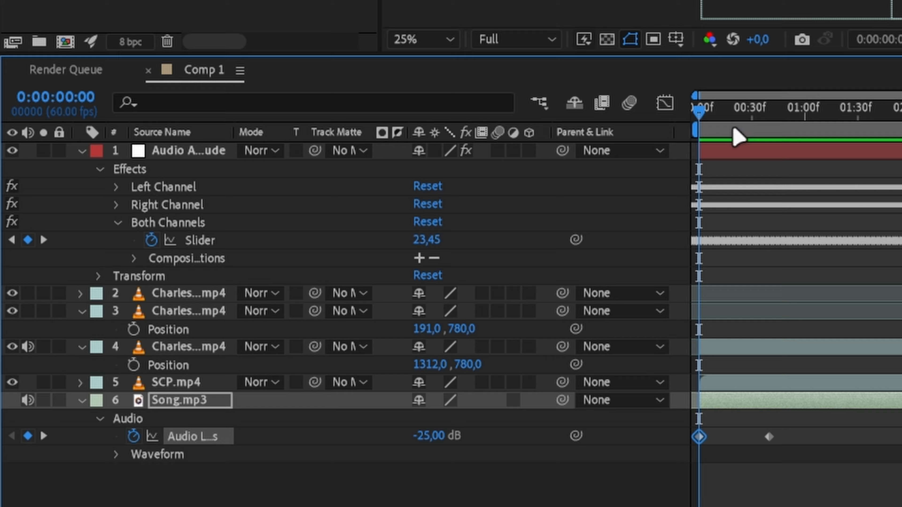
# Add fade-out Audio Levels keyframes from marker 11 to -27 dB at 0:00:12:08, and apply Easy Ease to all four keyframes.
pyautogui.moveTo(805, 86); pyautogui.dragTo(865, 71)
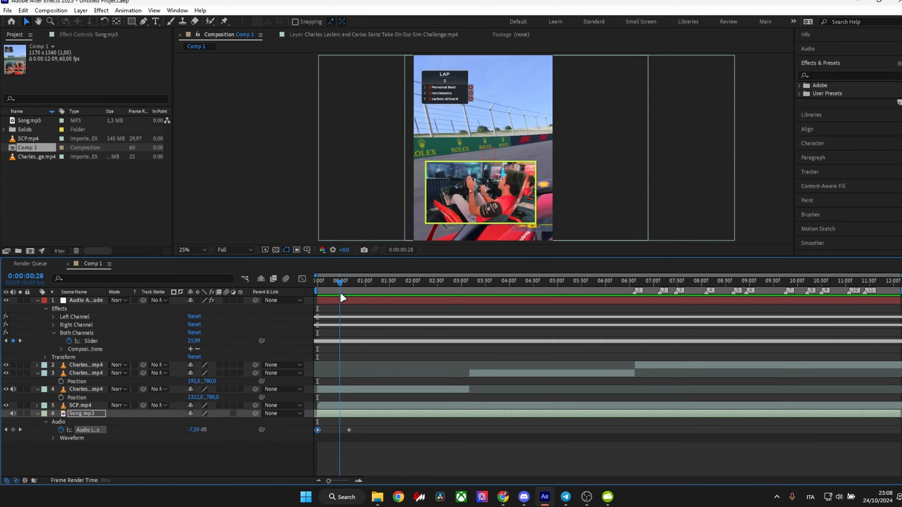
pyautogui.moveTo(384, 297); pyautogui.dragTo(861, 335)
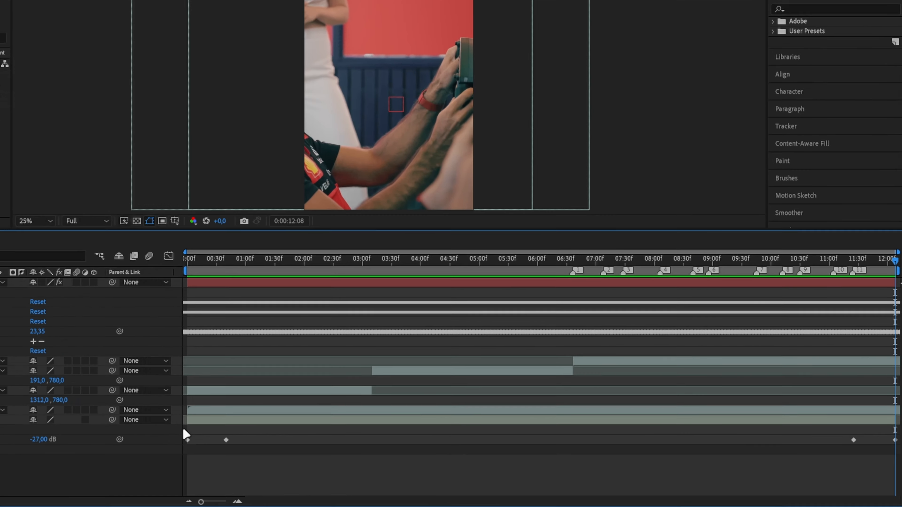
pyautogui.moveTo(311, 421); pyautogui.dragTo(418, 444)
pyautogui.moveTo(252, 465); pyautogui.dragTo(898, 469)
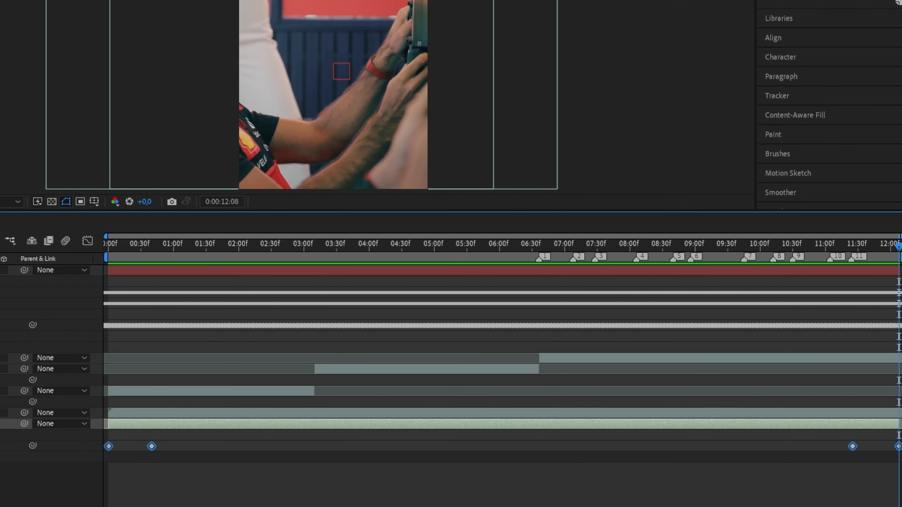
pyautogui.press('F9')
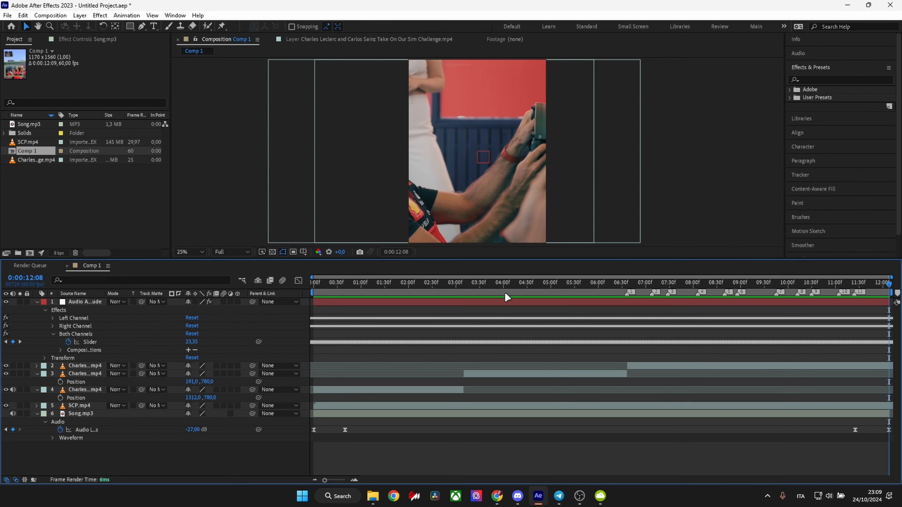
# Split the topmost Charles clip at marker 2, 0:00:07:08, and delete the part after the cut.
pyautogui.moveTo(578, 285); pyautogui.dragTo(292, 411)
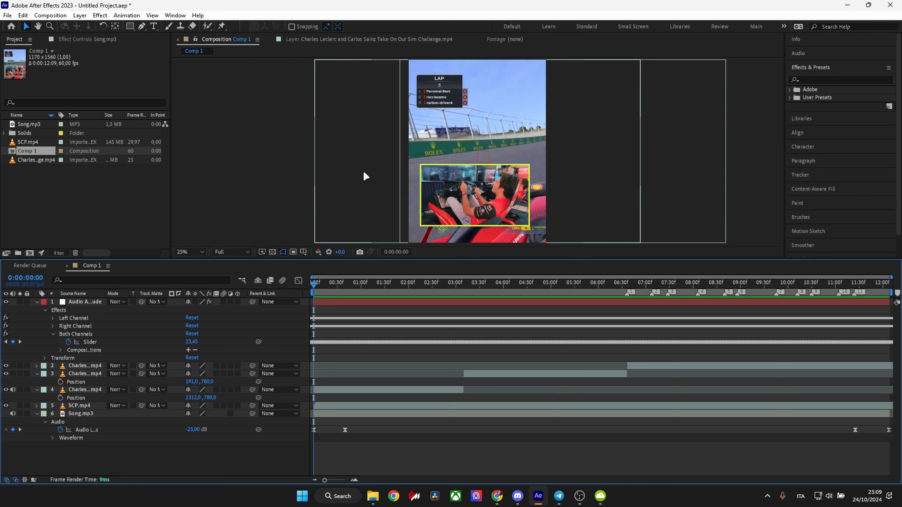
pyautogui.moveTo(463, 287); pyautogui.dragTo(646, 301)
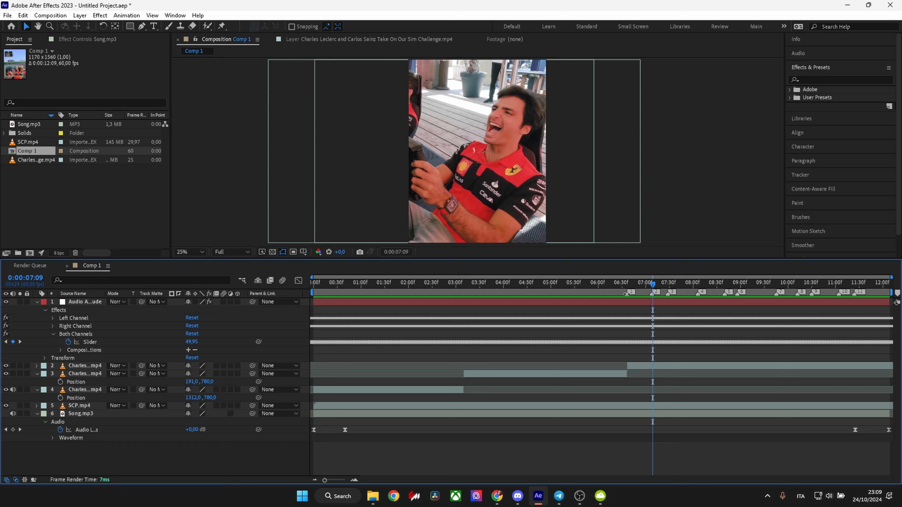
pyautogui.rightClick(653, 292)
pyautogui.click(665, 325)
pyautogui.click(655, 365)
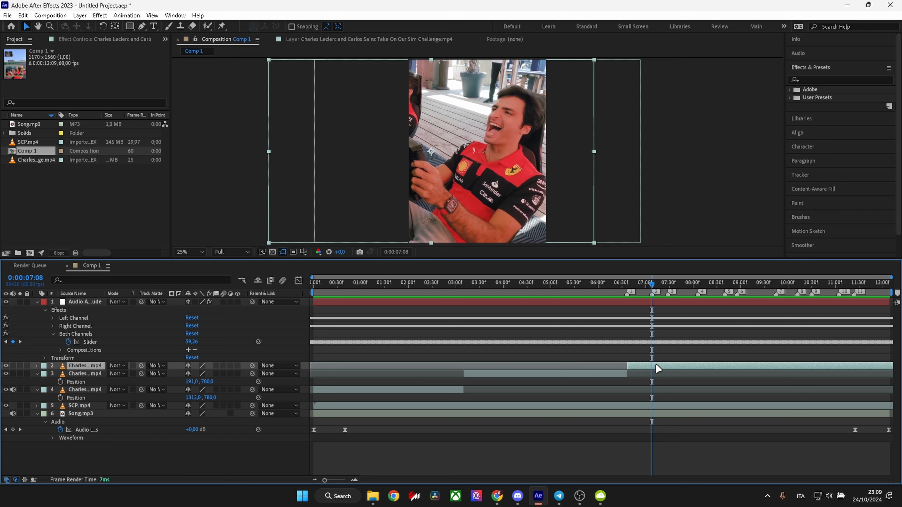
pyautogui.hotkey('ctrl', 'shift', 'd')
pyautogui.press('Delete')
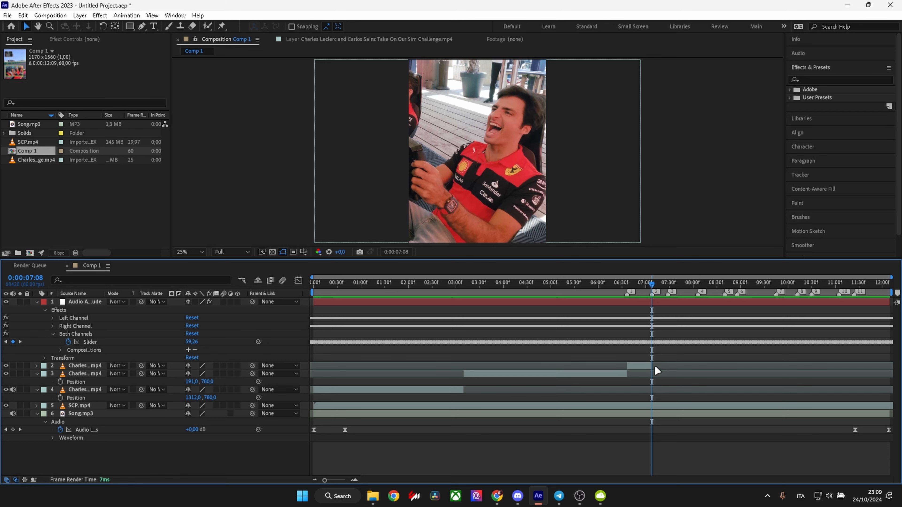
# Move the SCP.mp4 layer above the Charles clips and start it at marker 2, 0:00:07:08.
pyautogui.moveTo(80, 410); pyautogui.dragTo(112, 367)
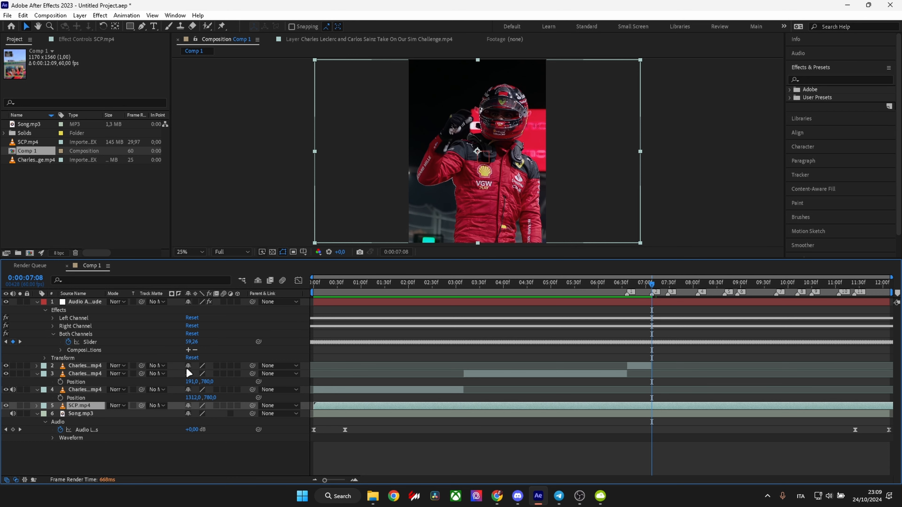
pyautogui.moveTo(571, 365); pyautogui.dragTo(898, 365)
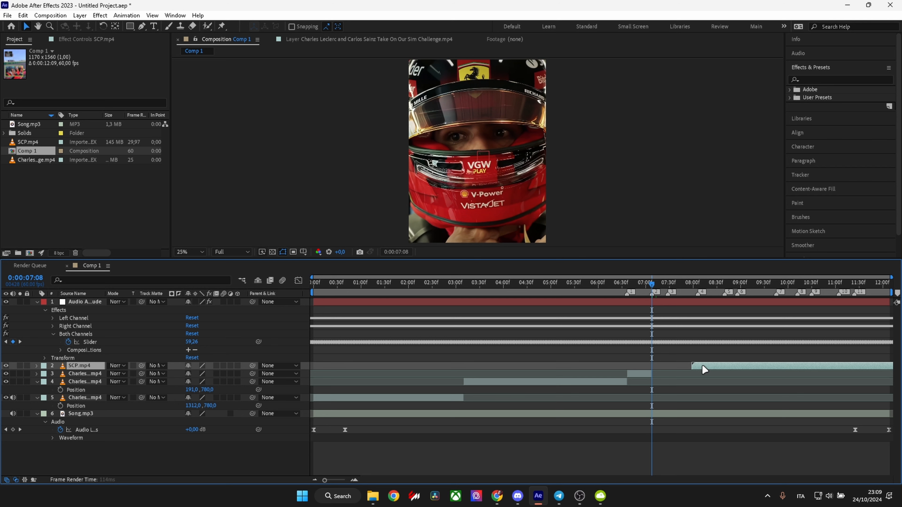
pyautogui.moveTo(668, 369); pyautogui.dragTo(669, 370)
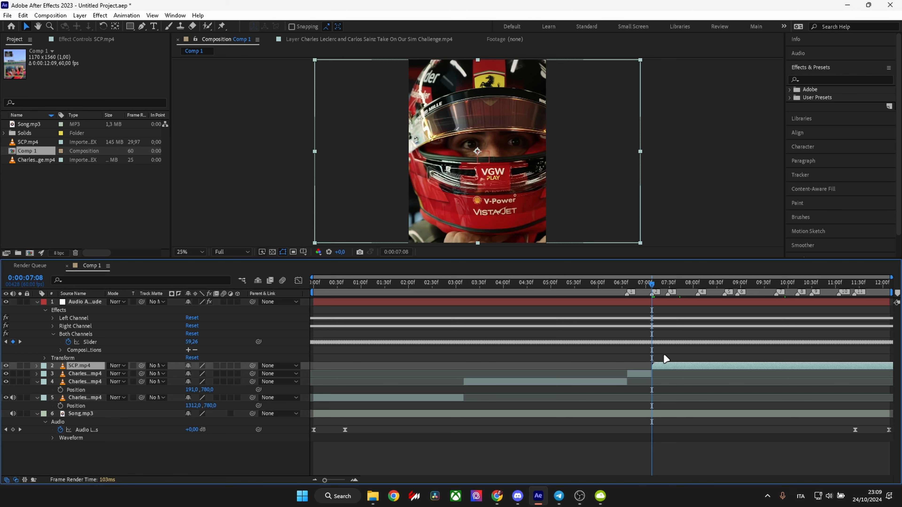
# Open the SCP.mp4 layer's footage and set its in point to 0;00;07;09, keeping the clip's start at marker 2.
pyautogui.doubleClick(657, 366)
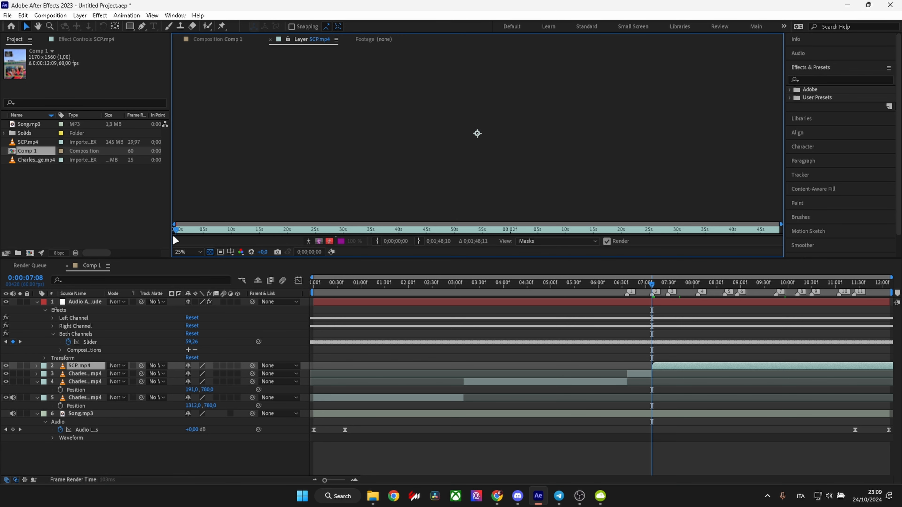
pyautogui.moveTo(181, 232); pyautogui.dragTo(218, 230)
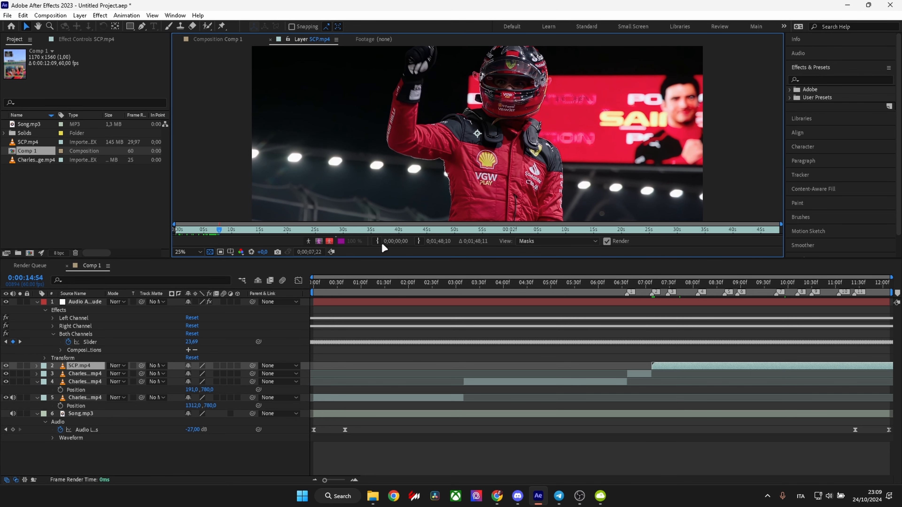
pyautogui.click(218, 233)
pyautogui.press('pageup')
pyautogui.press('pageup')
pyautogui.press('pageup')
pyautogui.hotkey('alt', '[')
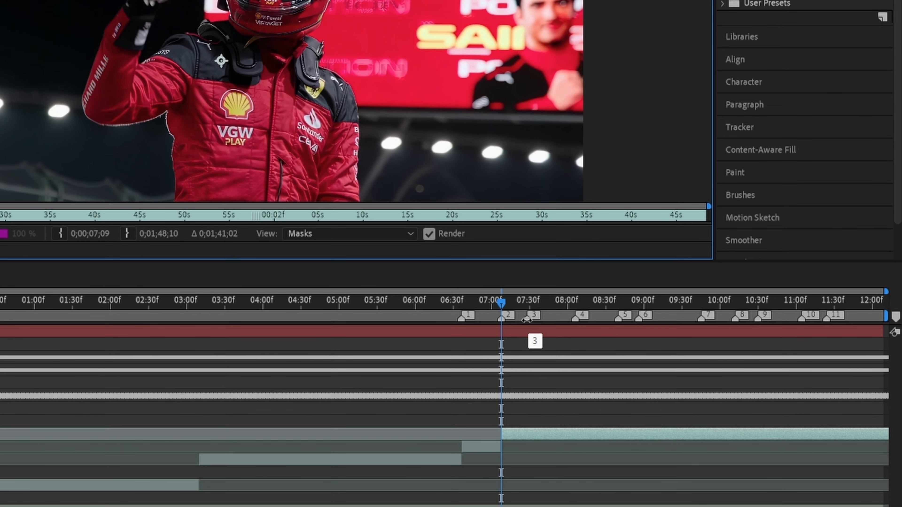
# Split the SCP.mp4 clip at marker 3, 0:00:07:28.
pyautogui.rightClick(669, 292)
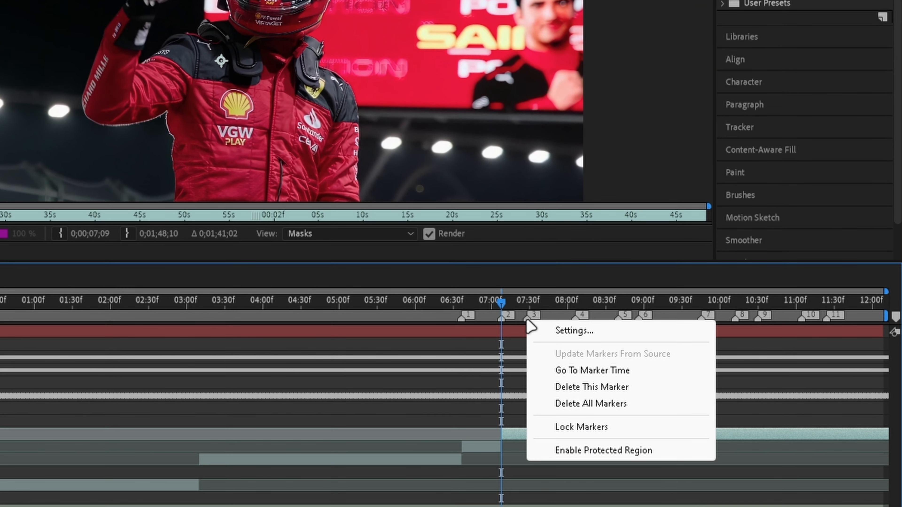
pyautogui.click(579, 371)
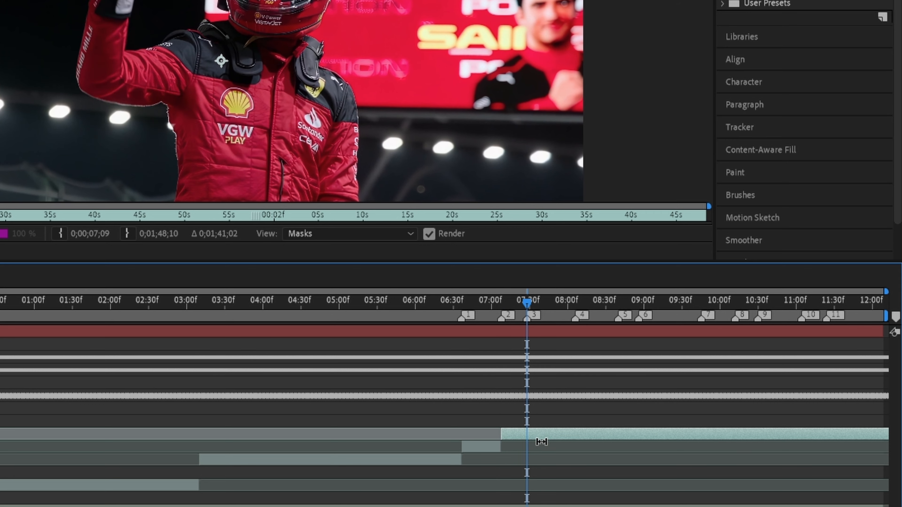
pyautogui.hotkey('alt', ']')
pyautogui.hotkey('ctrl', 'shift', 'd')
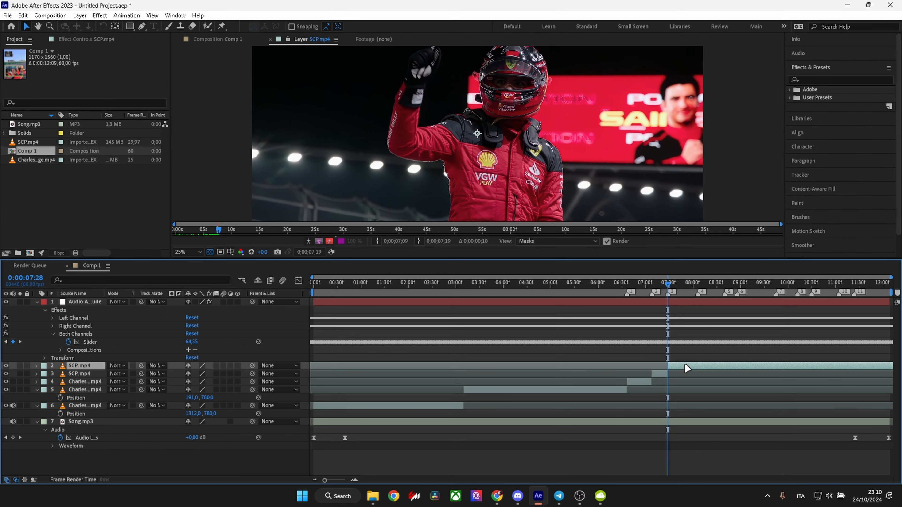
# Set the in point of the SCP.mp4 clip starting at marker 3 to 0;00;29;25 in its footage.
pyautogui.doubleClick(684, 364)
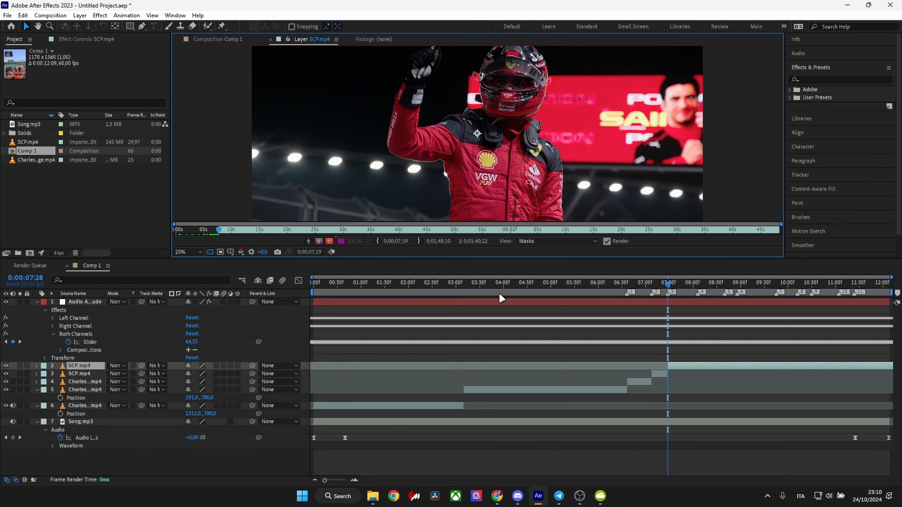
pyautogui.moveTo(221, 228); pyautogui.dragTo(344, 222)
pyautogui.click(377, 240)
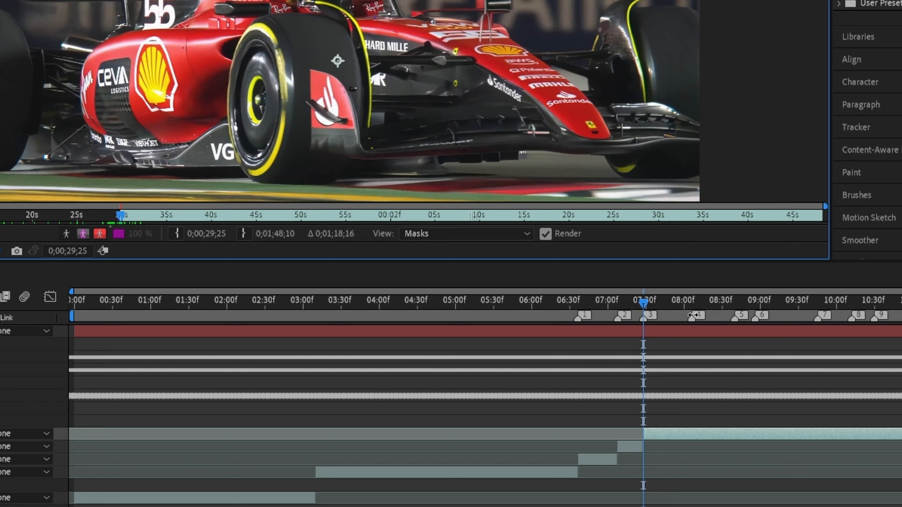
# Split the topmost SCP.mp4 clip at marker 4, 0:00:08:06.
pyautogui.rightClick(691, 316)
pyautogui.click(747, 366)
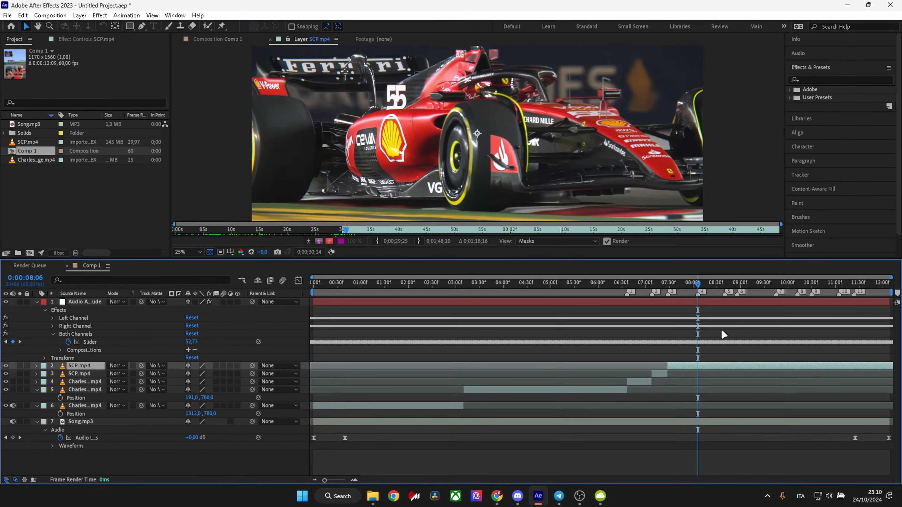
pyautogui.hotkey('ctrl', 'shift', 'd')
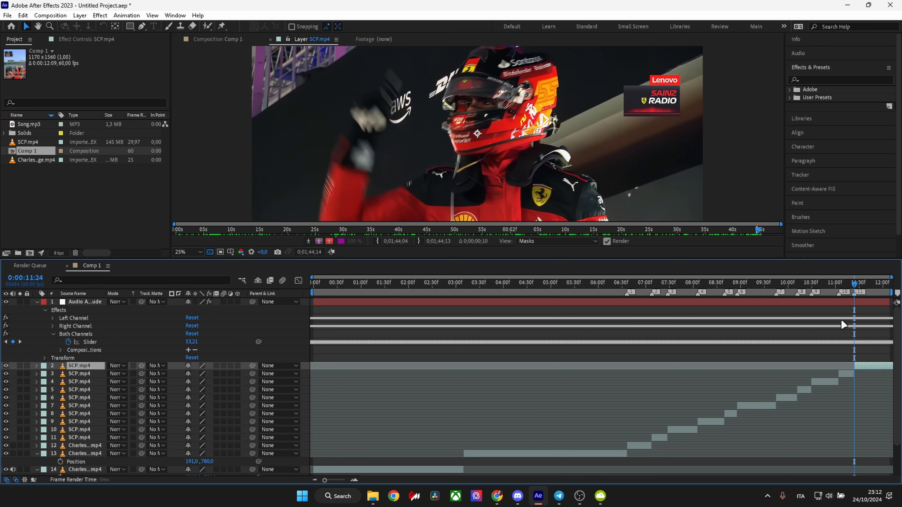
# Delete the leftover SCP.mp4 clip after marker 11, 0:00:11:24.
pyautogui.press('Delete')
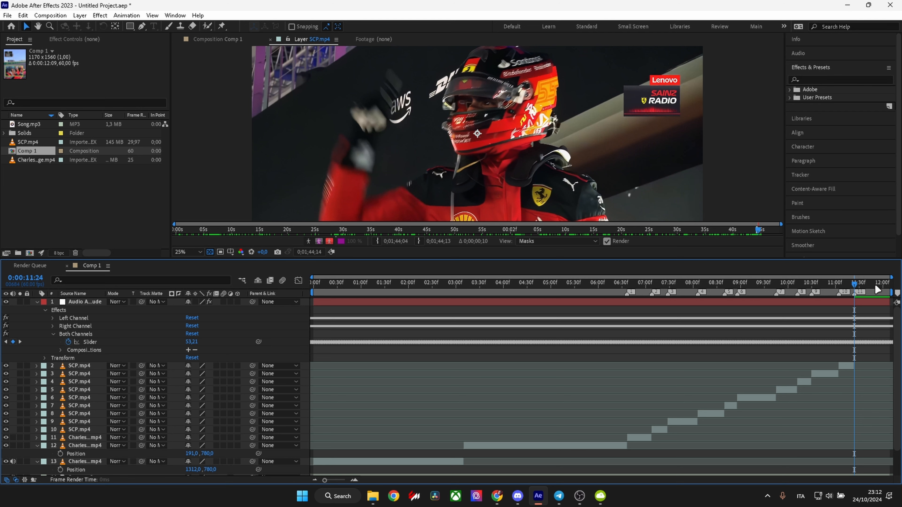
pyautogui.click(870, 287)
pyautogui.moveTo(870, 286); pyautogui.dragTo(181, 223)
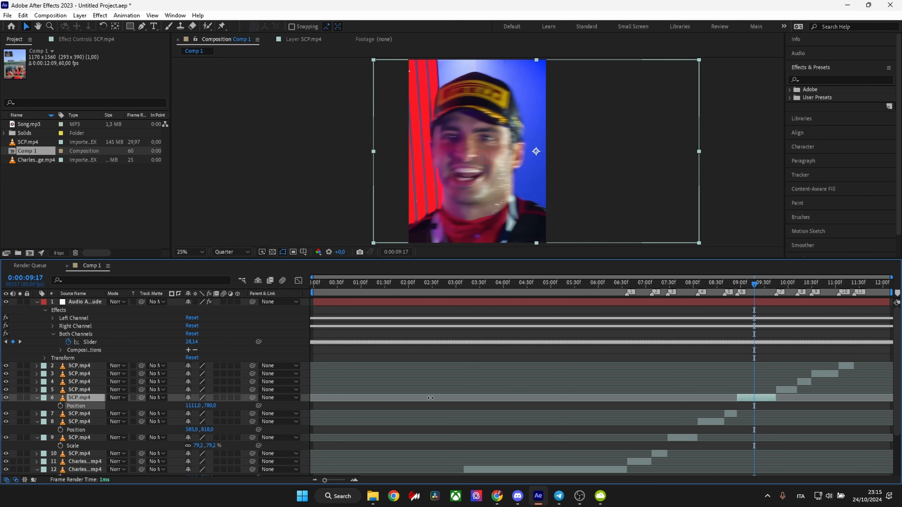
# Reframe the SCP.mp4 clip between markers 6 and 7 by setting its Position to 1050, 780.
pyautogui.moveTo(430, 398); pyautogui.dragTo(562, 356)
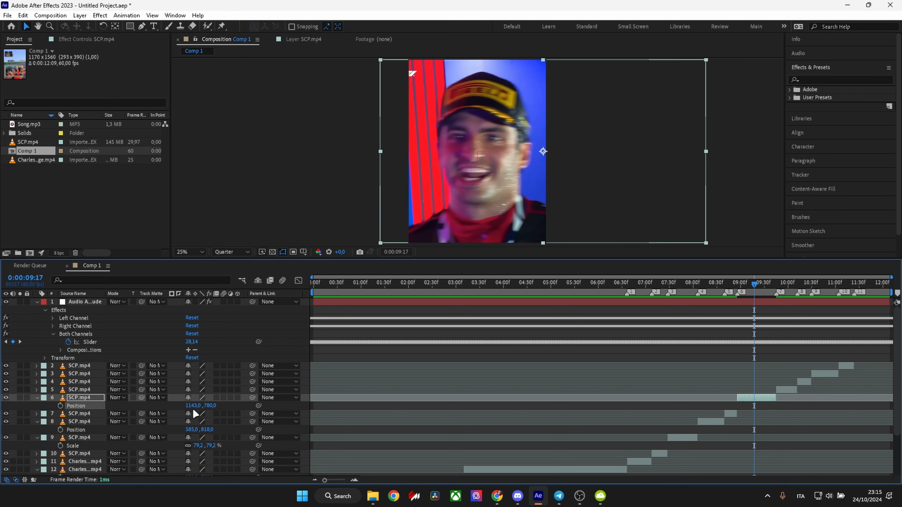
pyautogui.moveTo(193, 406); pyautogui.dragTo(450, 375)
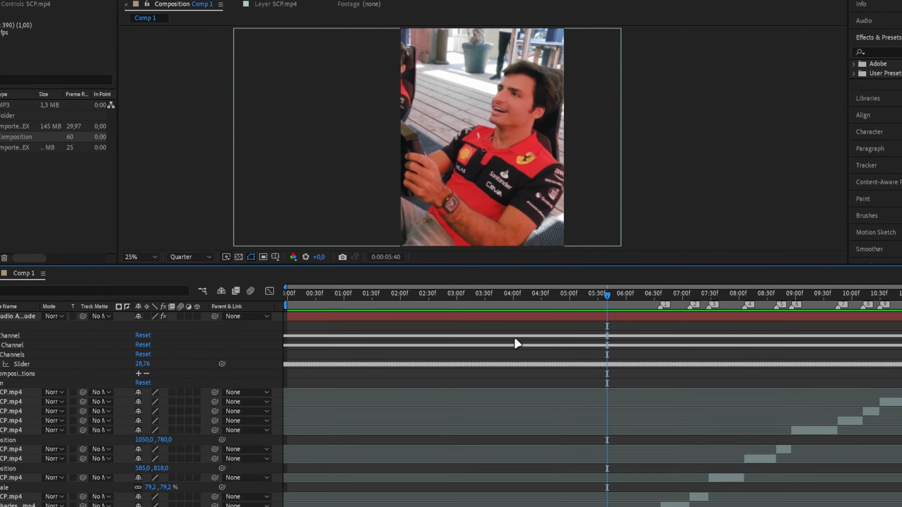
# Create a new composition, Comp 2, with the default settings and paste copies of all Comp 1 layers into it.
pyautogui.hotkey('ctrl', 'n')
pyautogui.press('Return')
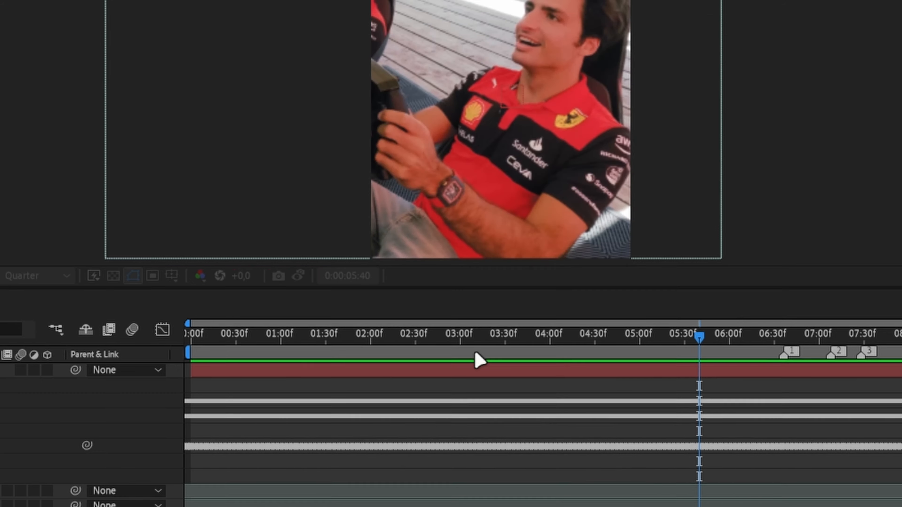
pyautogui.click(91, 265)
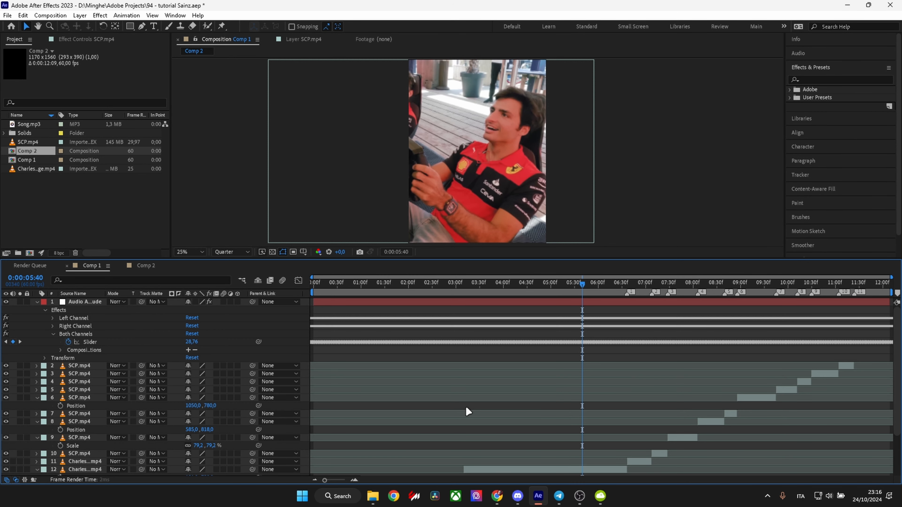
pyautogui.hotkey('ctrl', 'a')
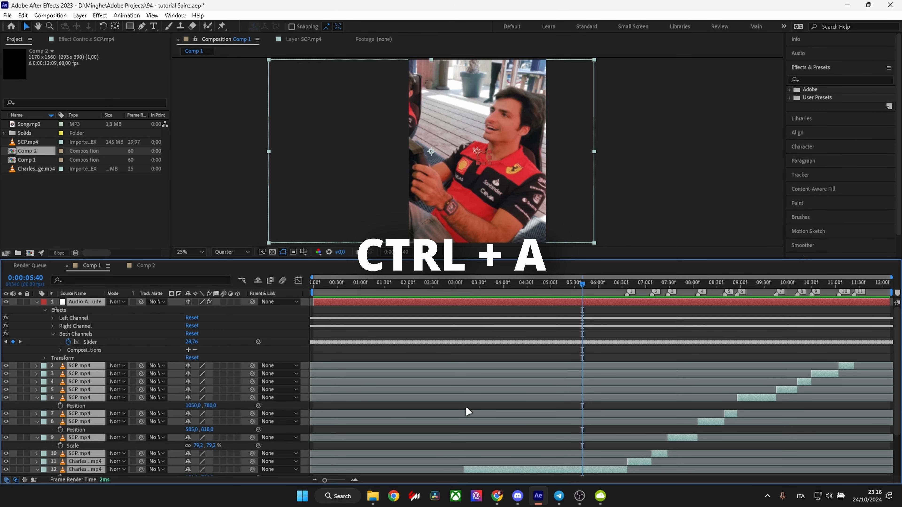
pyautogui.hotkey('ctrl', 'c')
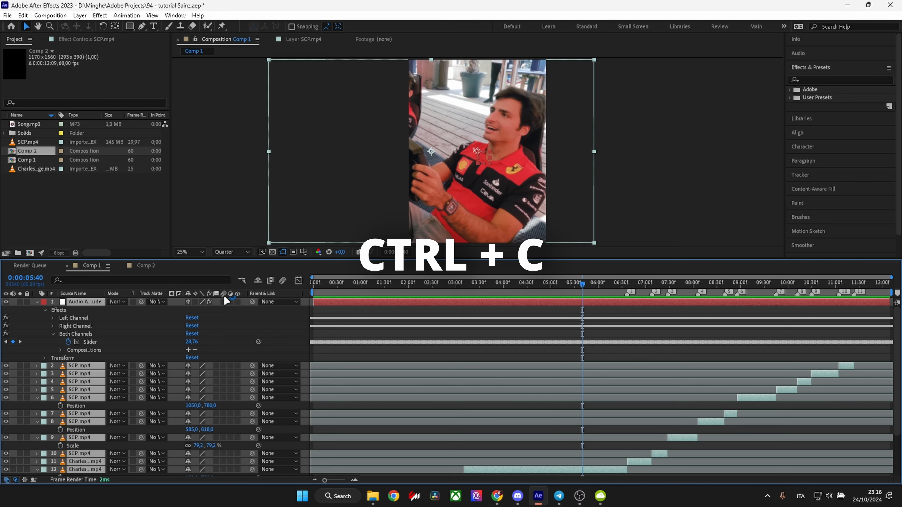
pyautogui.click(135, 265)
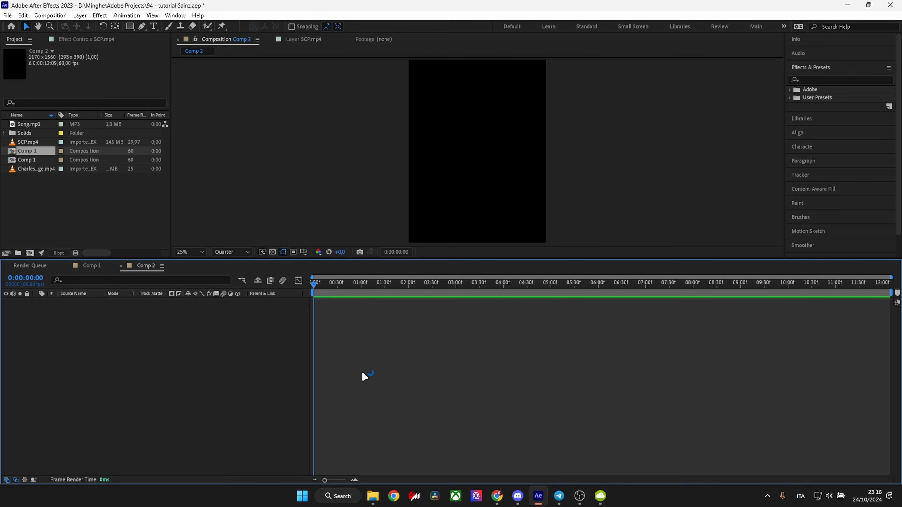
pyautogui.hotkey('ctrl', 'v')
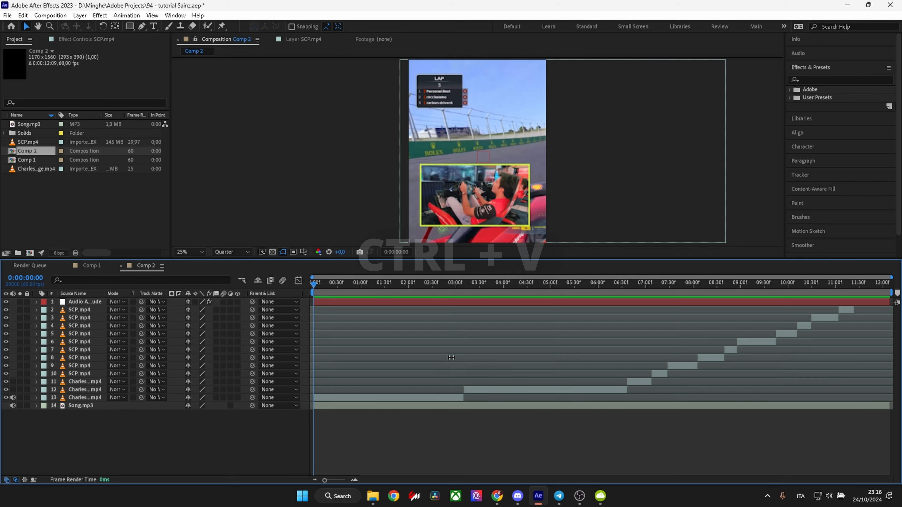
pyautogui.moveTo(449, 282); pyautogui.dragTo(316, 283)
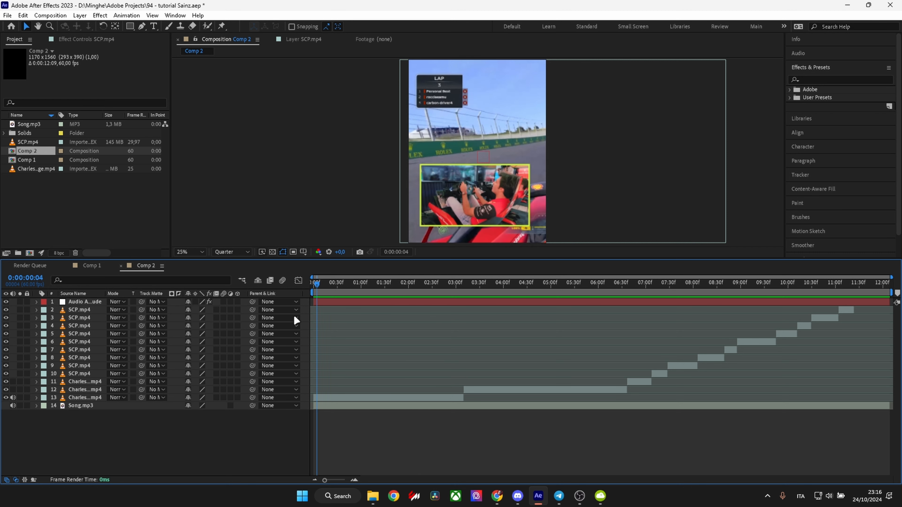
pyautogui.moveTo(294, 316); pyautogui.dragTo(251, 308)
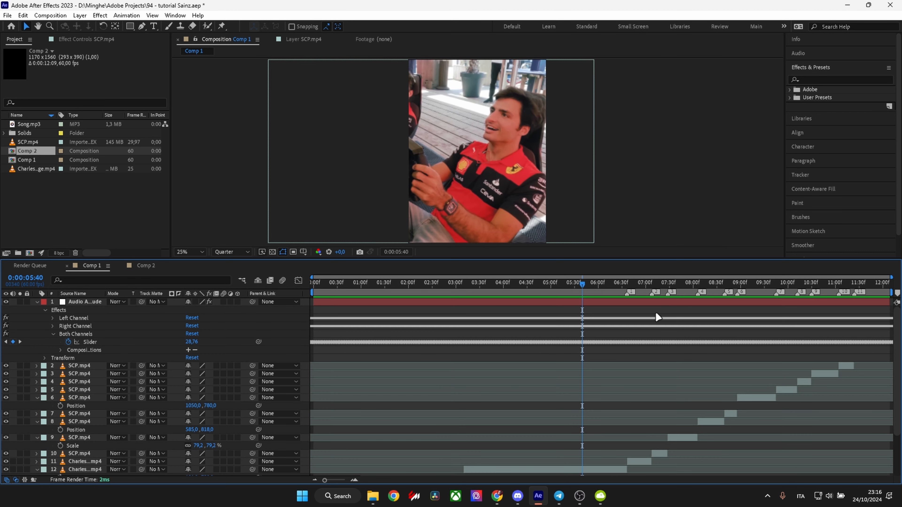
pyautogui.click(145, 266)
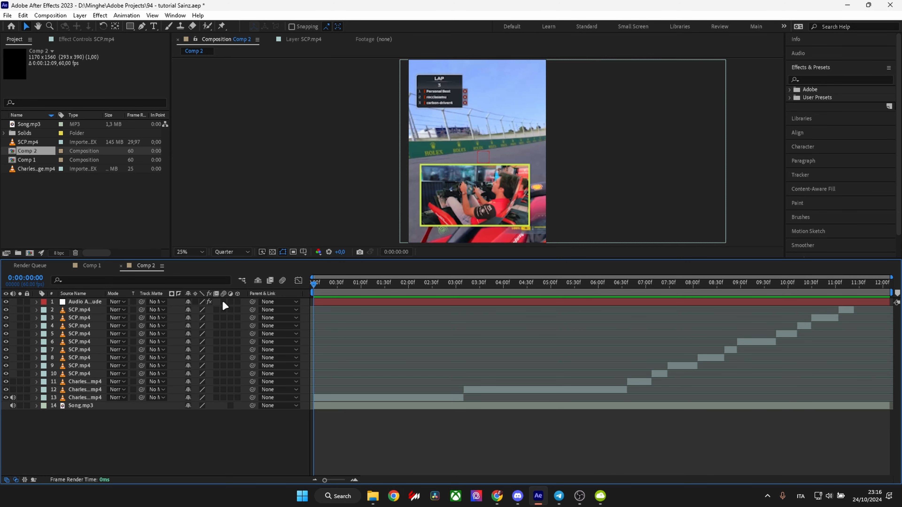
pyautogui.click(78, 267)
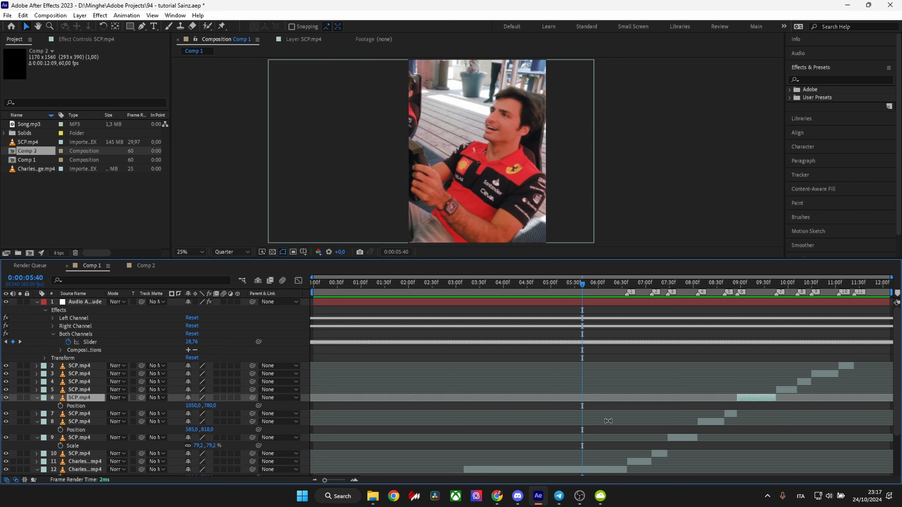
# Pre-compose the Charles clip between markers 1 and 2 in Comp 1, moving all attributes and adjusting the duration to the layer's time span.
pyautogui.scroll(-3, 611, 341)
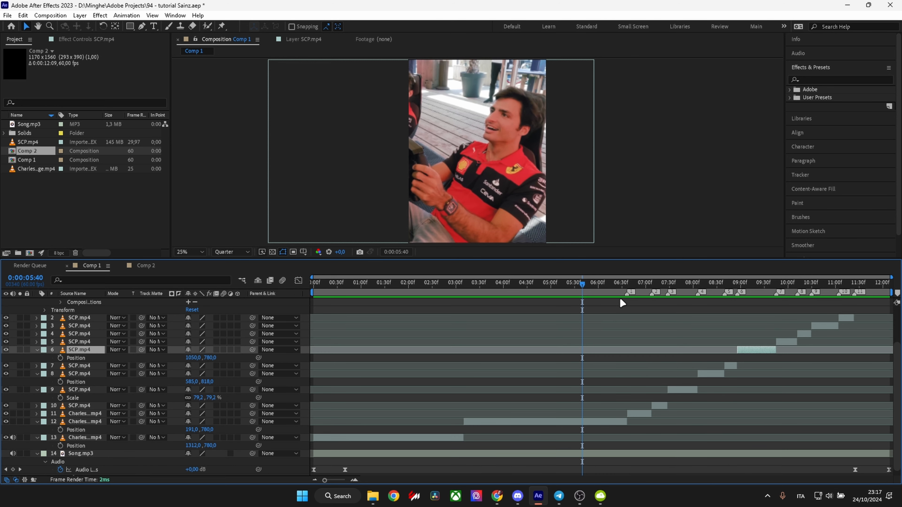
pyautogui.click(639, 282)
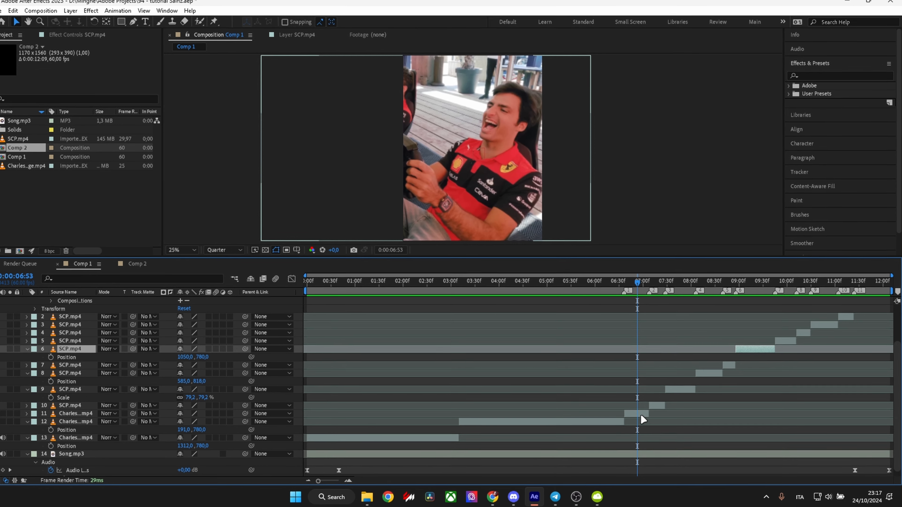
pyautogui.click(640, 415)
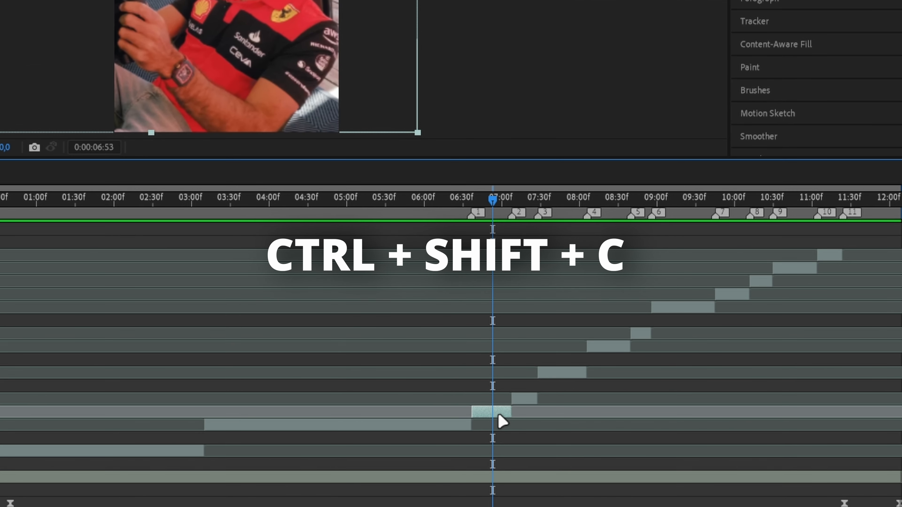
pyautogui.hotkey('ctrl', 'shift', 'c')
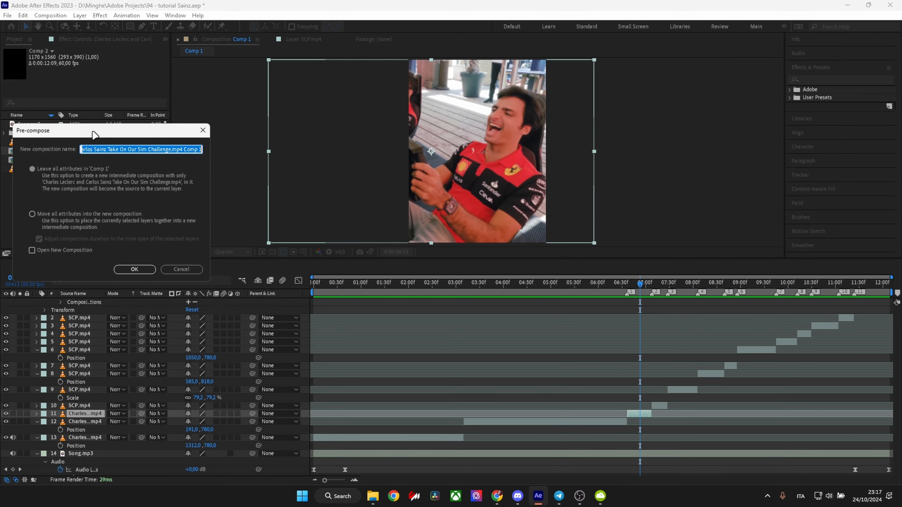
pyautogui.moveTo(94, 134); pyautogui.dragTo(510, 187)
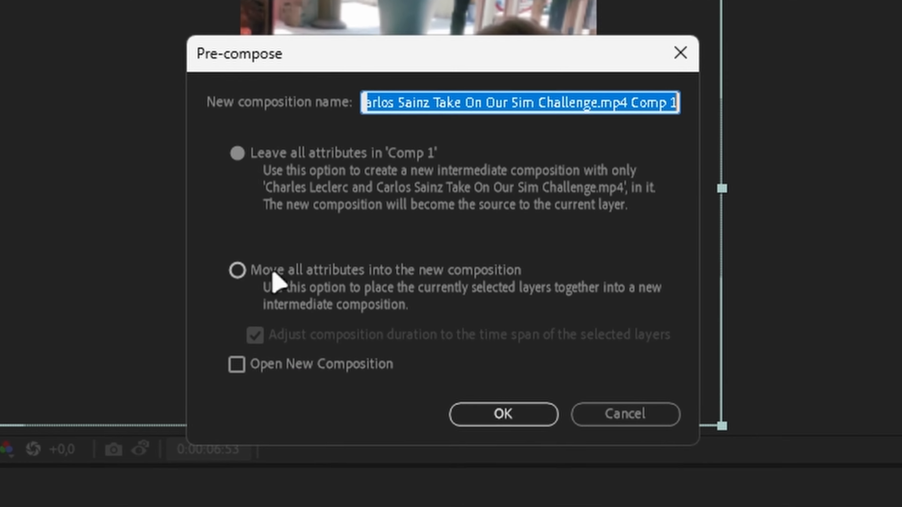
pyautogui.click(458, 265)
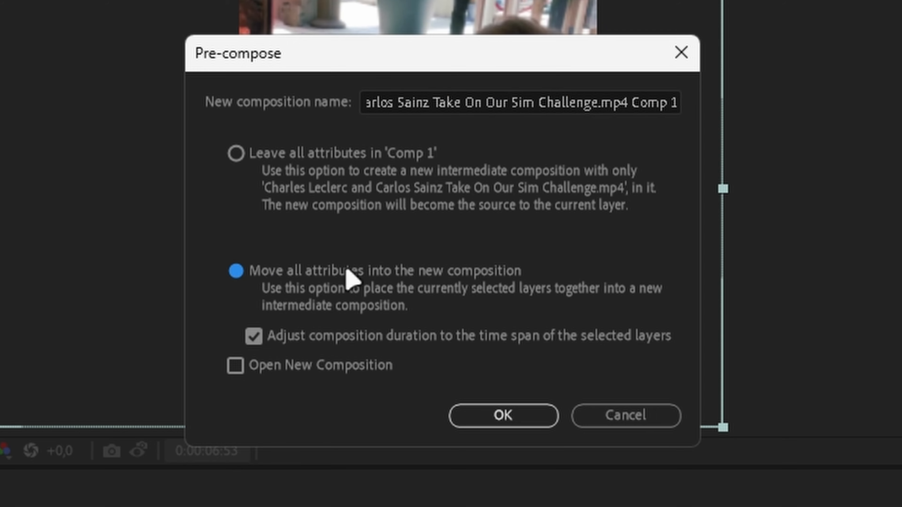
pyautogui.click(487, 413)
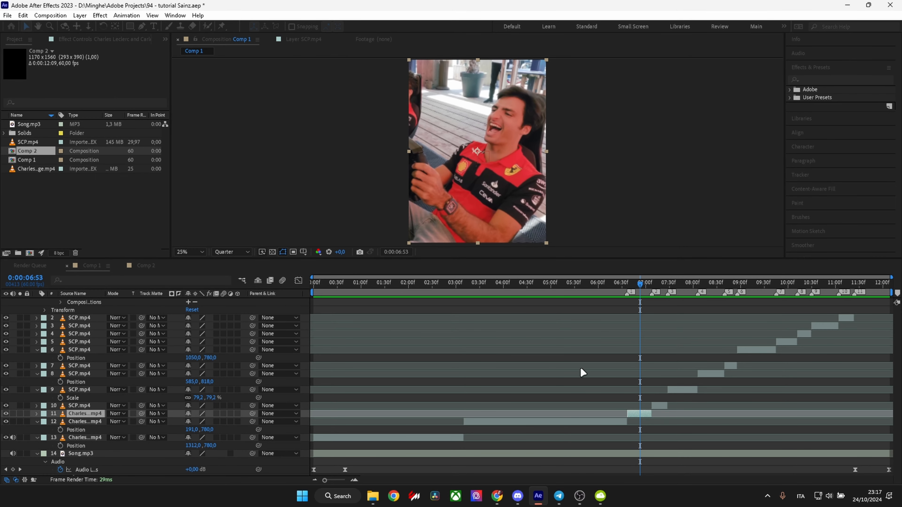
# Pre-compose each of the three SCP.mp4 clips between markers 2 and 5 separately, moving all attributes and adjusting durations to their time spans.
pyautogui.click(656, 405)
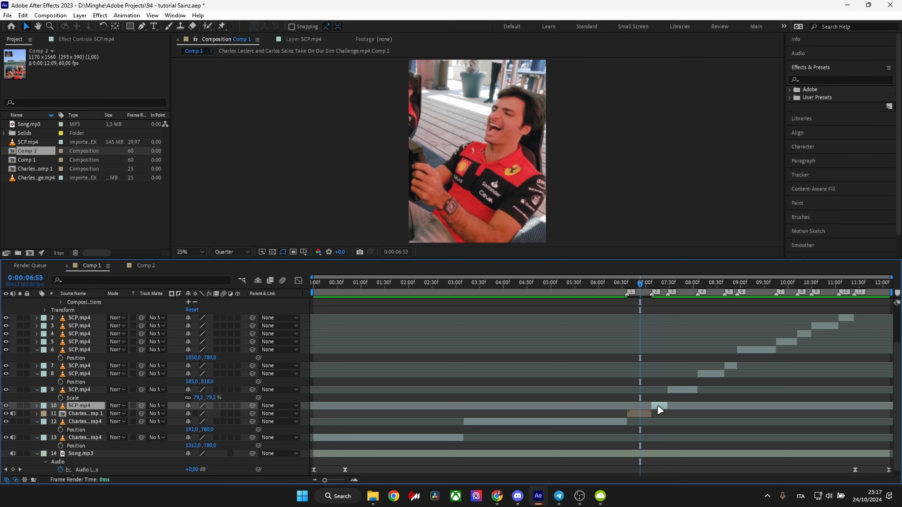
pyautogui.hotkey('ctrl', 'shift', 'c')
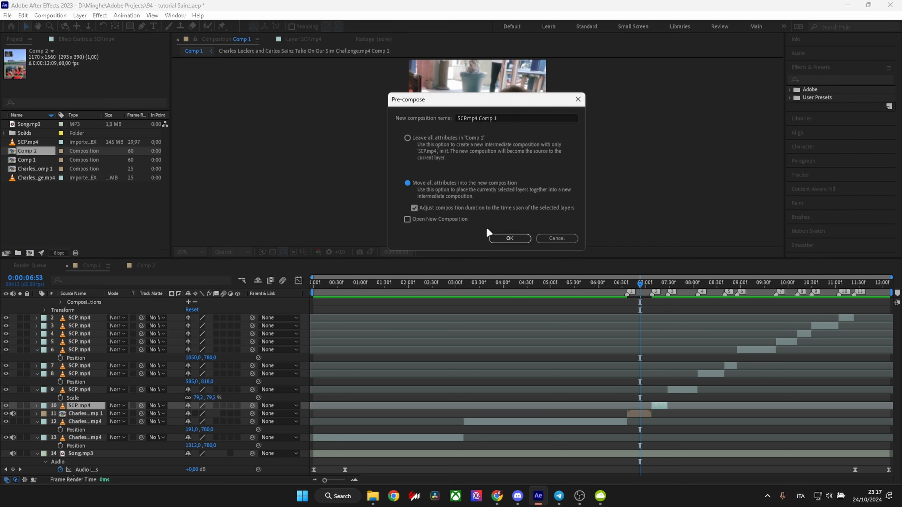
pyautogui.click(509, 238)
pyautogui.click(682, 391)
pyautogui.hotkey('ctrl', 'shift', 'c')
pyautogui.click(510, 238)
pyautogui.click(637, 376)
pyautogui.hotkey('ctrl', 'shift', 'c')
pyautogui.click(509, 238)
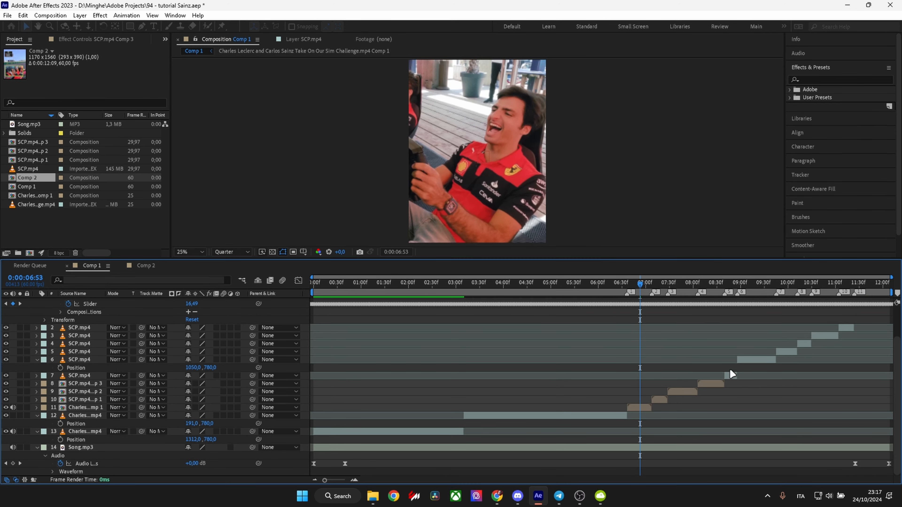
# Pre-compose the SCP.mp4 clips between markers 5–6, 6–7 and 8–9 individually, with all attributes moved and durations matched to each layer.
pyautogui.click(730, 375)
pyautogui.hotkey('ctrl', 'shift', 'c')
pyautogui.click(509, 238)
pyautogui.click(754, 360)
pyautogui.hotkey('ctrl', 'shift', 'c')
pyautogui.click(509, 238)
pyautogui.click(803, 351)
pyautogui.click(510, 238)
# Pre-compose the remaining SCP.mp4 clips between markers 7–8, 9–10 and 10–11 individually, moving all attributes and matching each layer's time span.
pyautogui.click(787, 360)
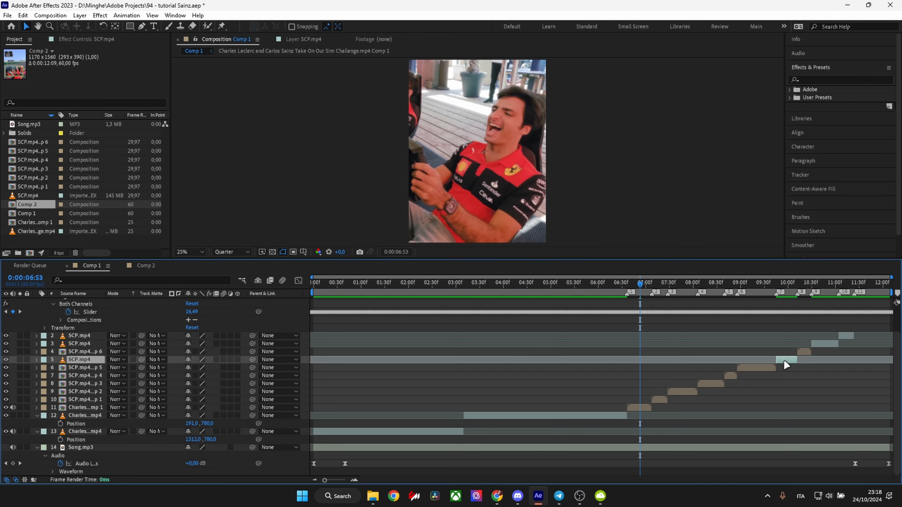
pyautogui.hotkey('ctrl', 'shift', 'c')
pyautogui.click(509, 238)
pyautogui.click(824, 344)
pyautogui.click(509, 238)
pyautogui.click(846, 335)
pyautogui.hotkey('ctrl', 'shift', 'c')
pyautogui.click(509, 237)
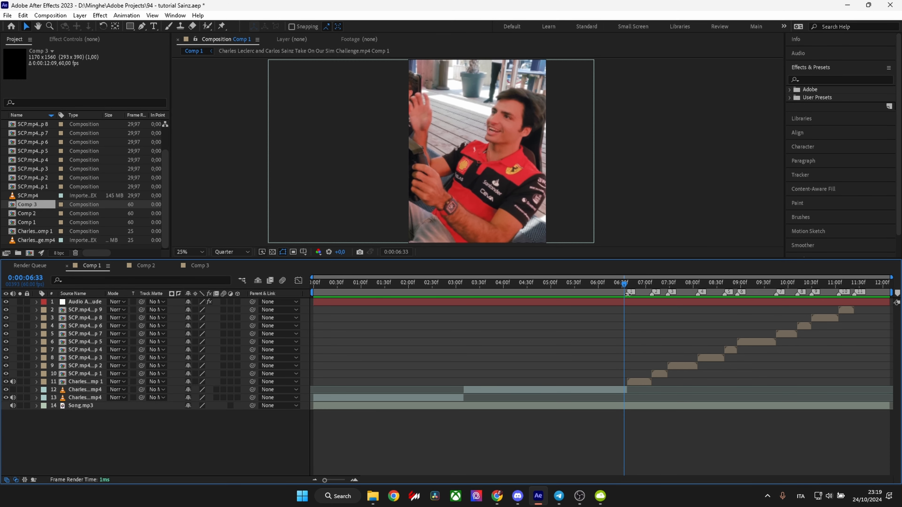
# Move the current time to marker 1 in Comp 1, at the start of the first pre-composed clip.
pyautogui.rightClick(628, 295)
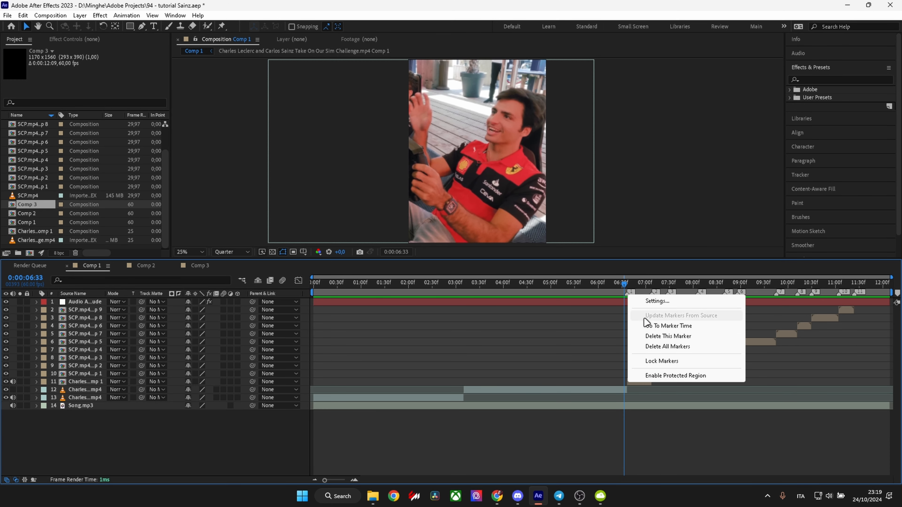
pyautogui.click(643, 325)
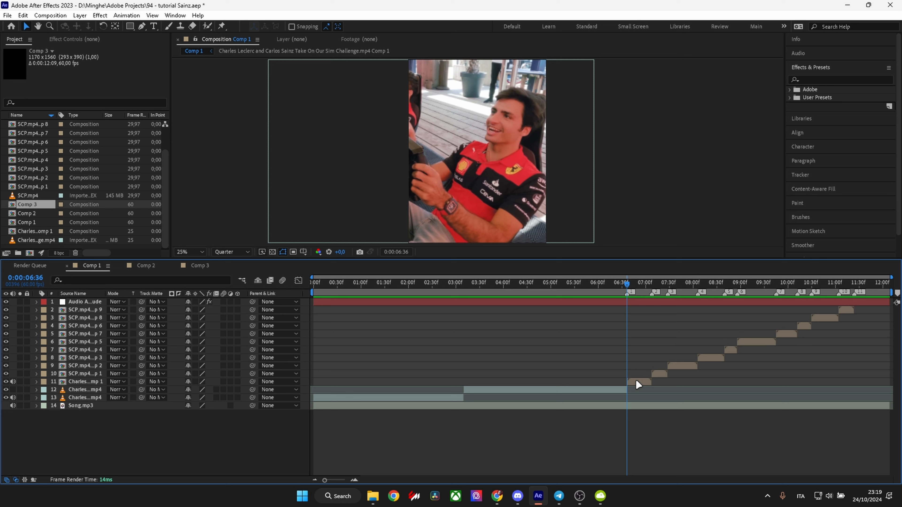